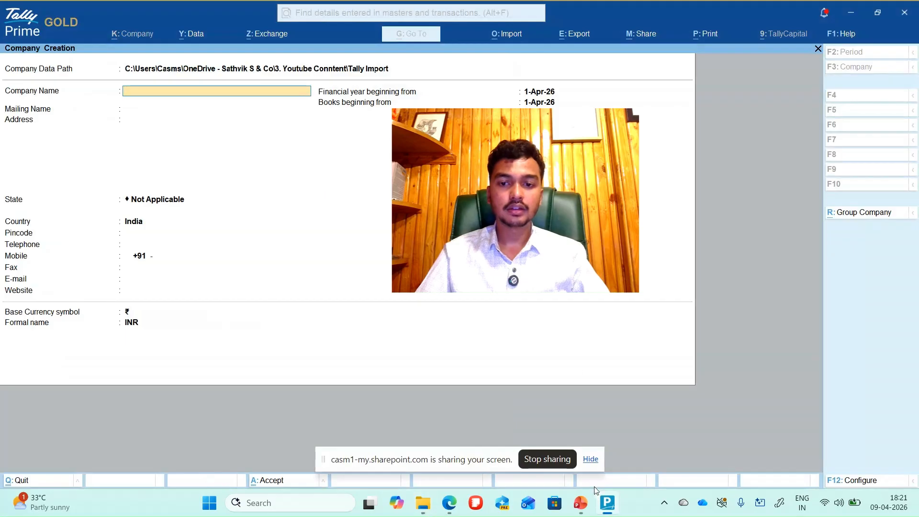
# Create a company named Tally Import with the default details.
pyautogui.click(590, 460)
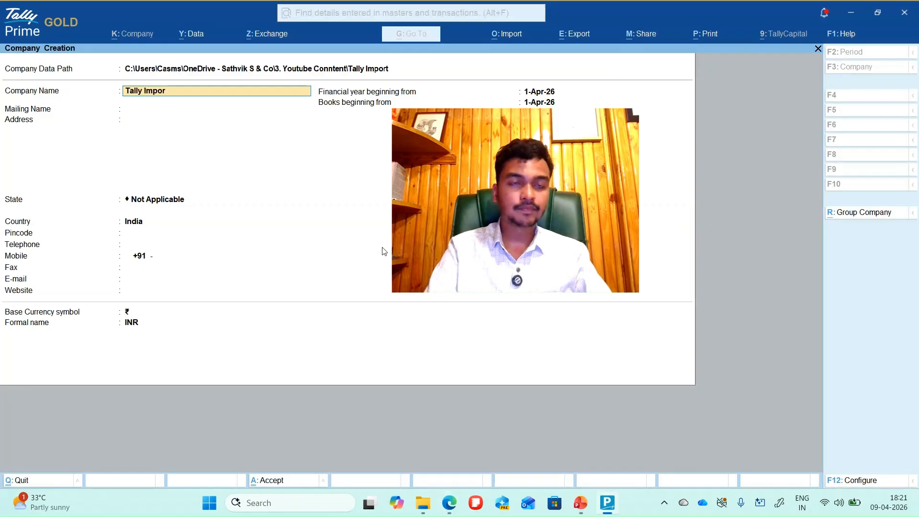
pyautogui.press('ctrl')
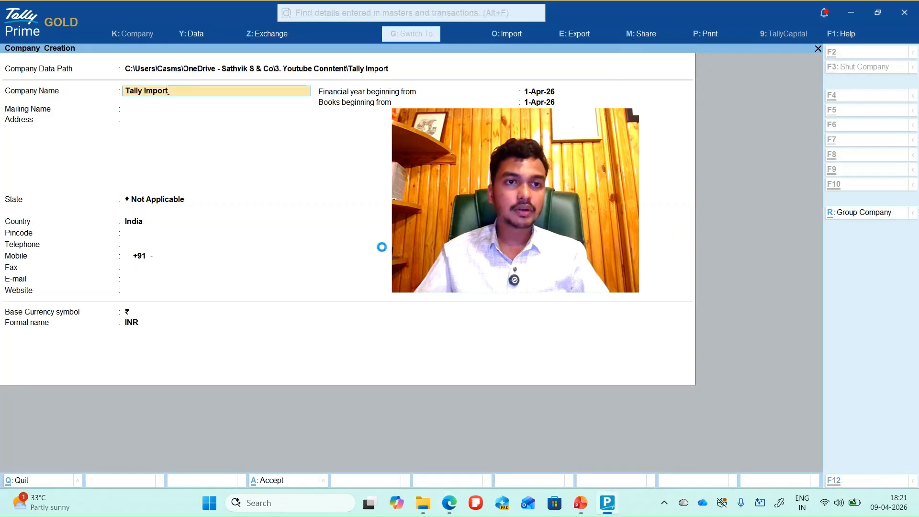
pyautogui.hotkey('ctrl', 'a')
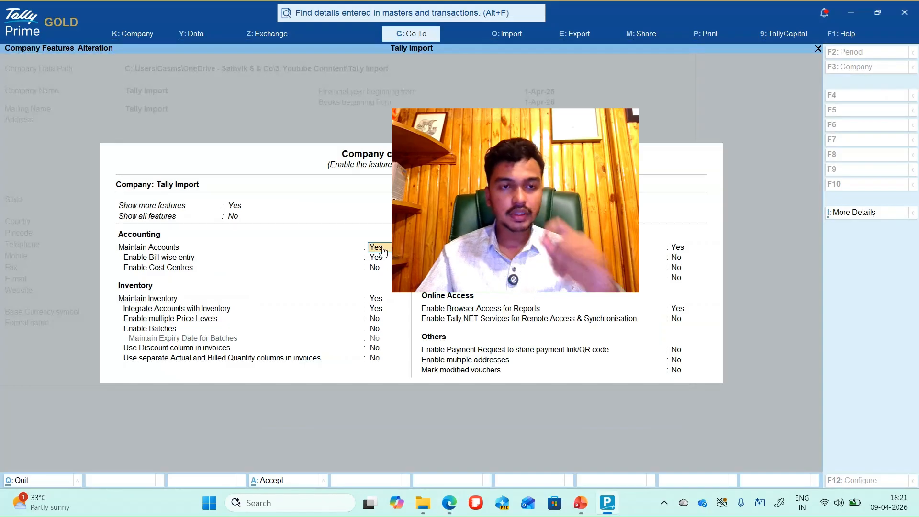
# Disable bill-wise entry, inventory maintenance and GST in the company features, and save the settings.
pyautogui.press('Return')
pyautogui.write('n')
pyautogui.press('Return')
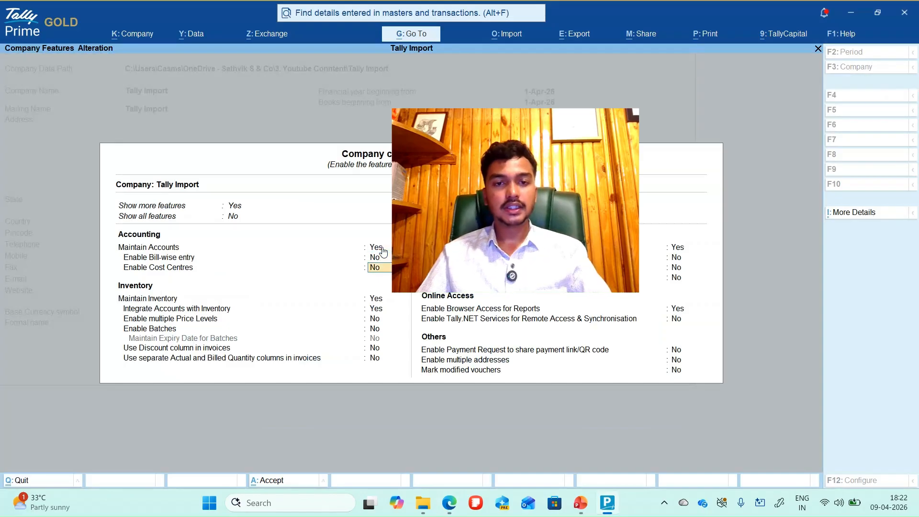
pyautogui.press('Return')
pyautogui.write('n')
pyautogui.press('Return')
pyautogui.write('n')
pyautogui.press('Return')
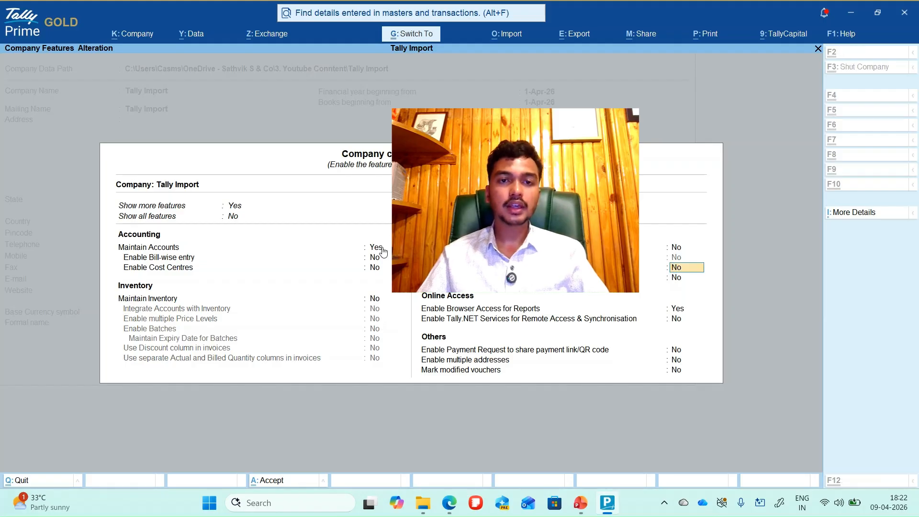
pyautogui.hotkey('ctrl', 'a')
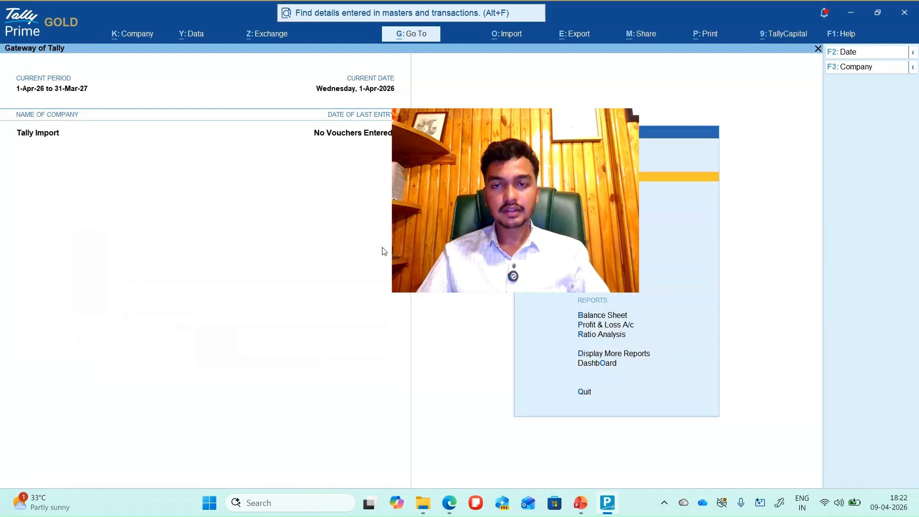
# Start a new ledger master and name it Sales.
pyautogui.press('c')
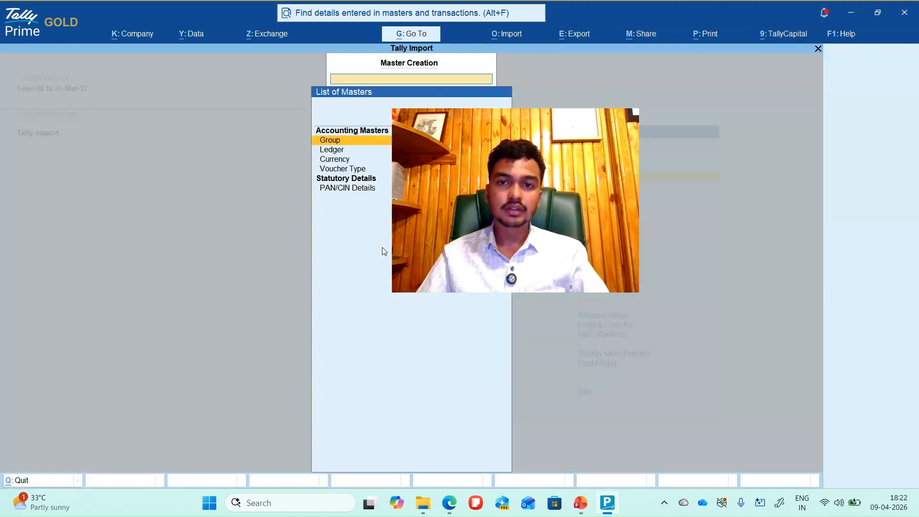
pyautogui.press('Down')
pyautogui.press('Down')
pyautogui.press('Up')
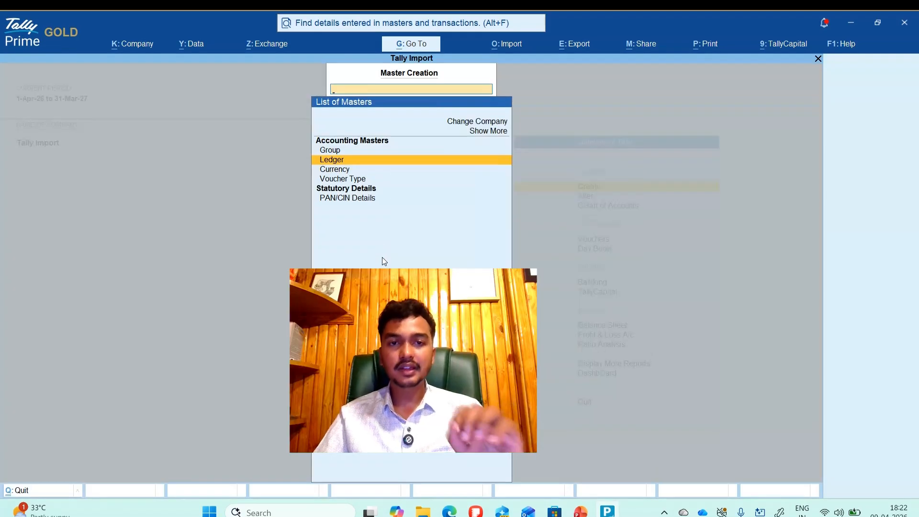
pyautogui.press('Return')
pyautogui.write('Sae')
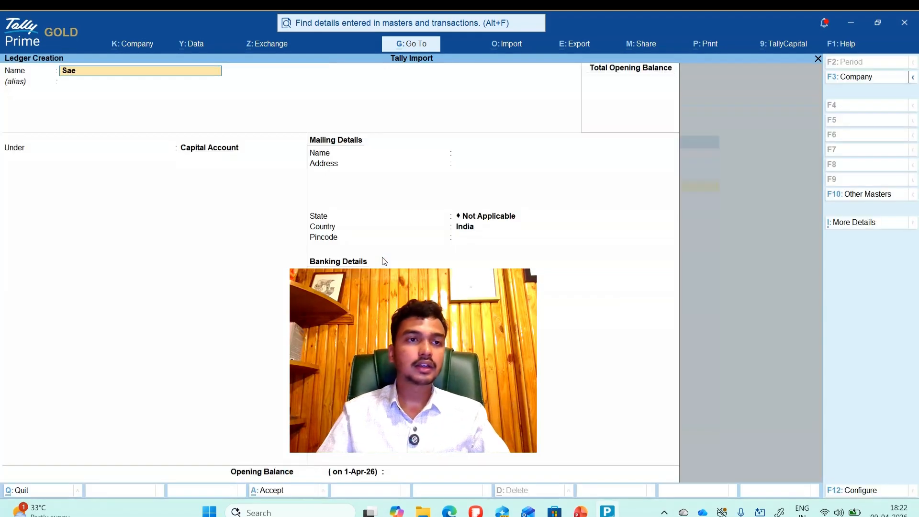
pyautogui.write('lkes')
pyautogui.press('Return')
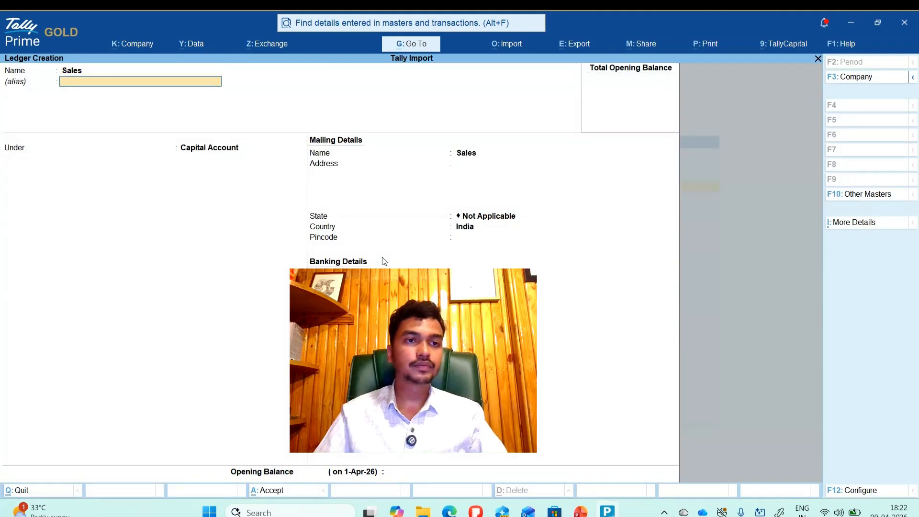
# Place the Sales ledger under the Sales Accounts group, save it and return to the Gateway of Tally.
pyautogui.press('Return')
pyautogui.write('sal')
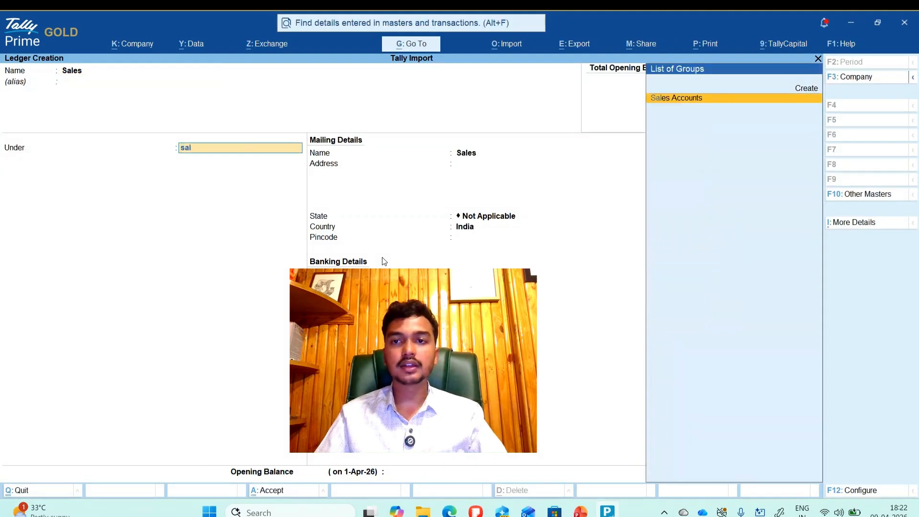
pyautogui.press('Return')
pyautogui.press('Return')
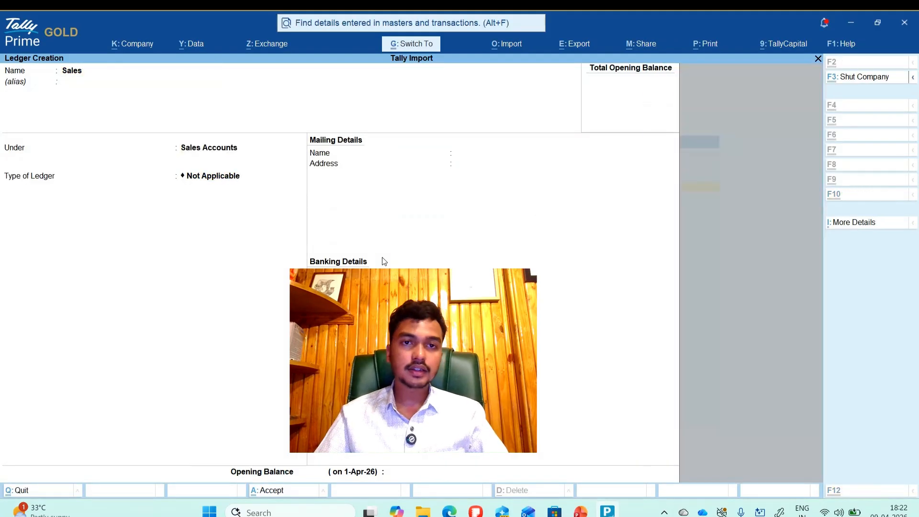
pyautogui.hotkey('ctrl', 'a')
pyautogui.press('Escape')
pyautogui.press('Escape')
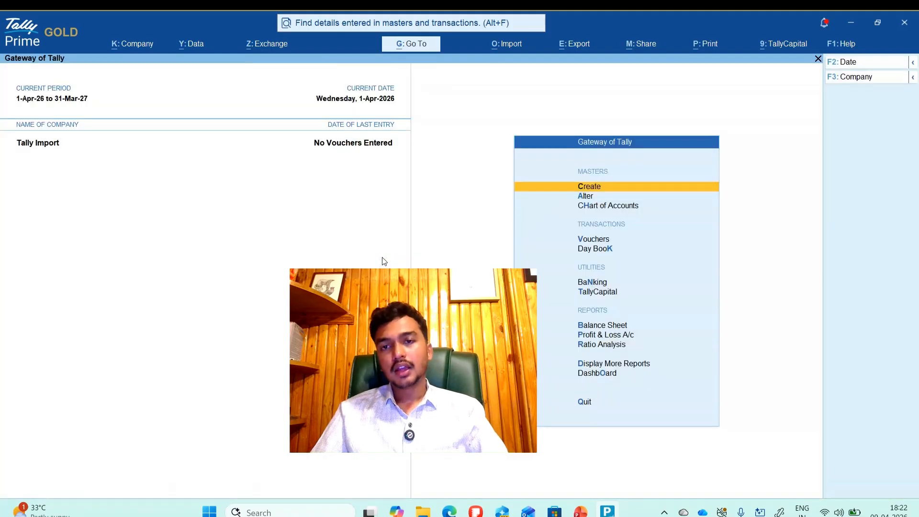
# Examine the list of ledgers available for alteration and return to the Gateway of Tally.
pyautogui.press('Down')
pyautogui.press('Return')
pyautogui.press('Down')
pyautogui.press('Return')
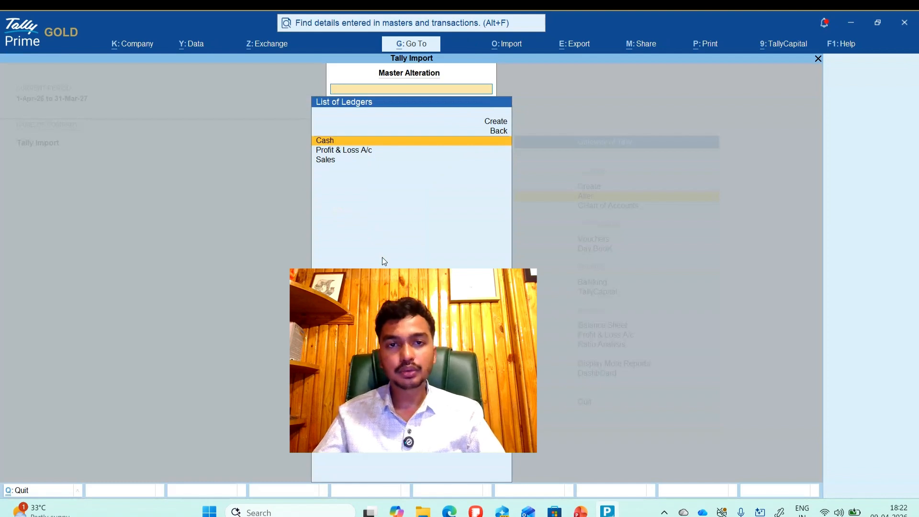
pyautogui.hotkey('alt', 'Tab')
pyautogui.hotkey('alt', 'Tab')
pyautogui.hotkey('alt', 'Tab')
pyautogui.hotkey('alt', 'Tab')
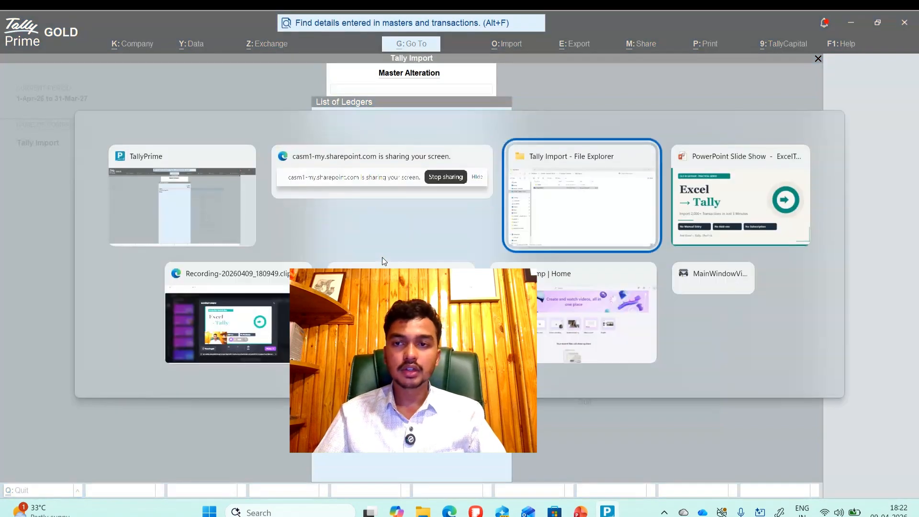
pyautogui.hotkey('alt', 'shift', 'Tab')
pyautogui.hotkey('alt', 'shift', 'Tab')
pyautogui.hotkey('alt', 'shift', 'Tab')
pyautogui.hotkey('alt', 'shift', 'Tab')
pyautogui.press('Escape')
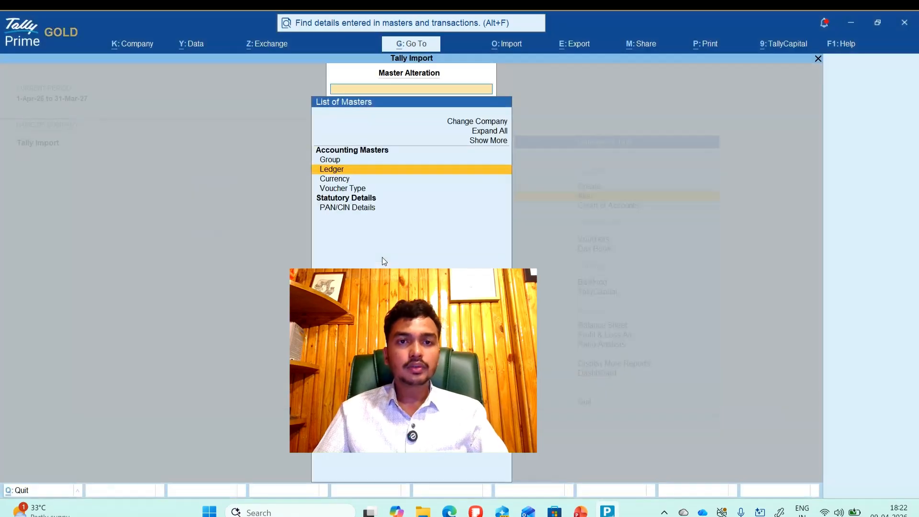
pyautogui.press('Escape')
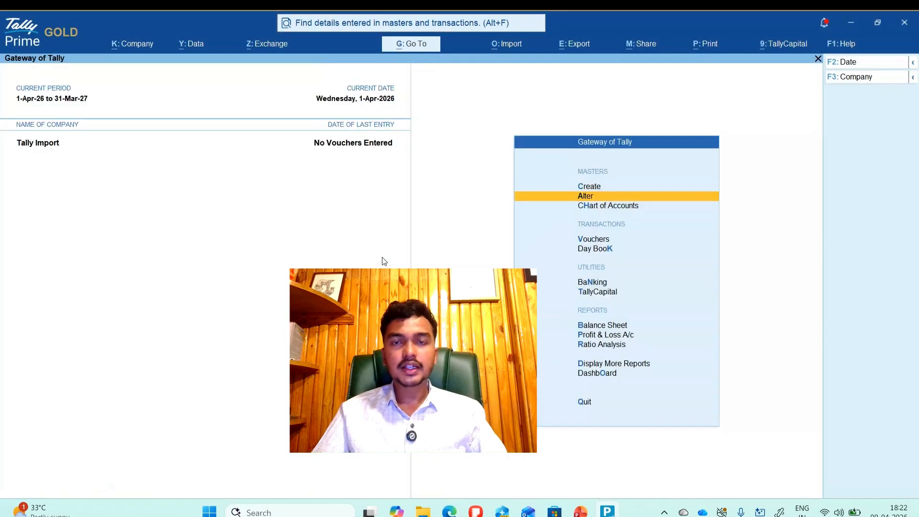
# Open the import management option for exporting a sample Excel file for transactions.
pyautogui.click(513, 45)
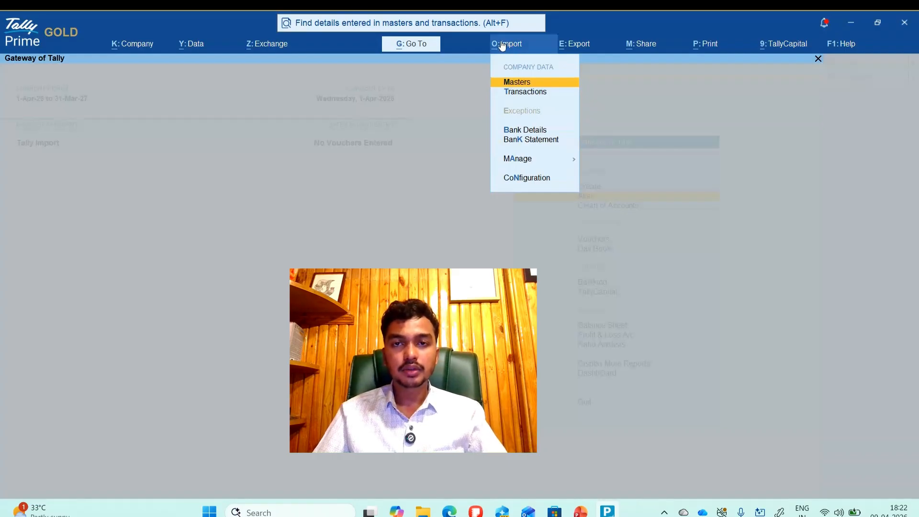
pyautogui.click(516, 158)
pyautogui.press('Down')
pyautogui.press('Return')
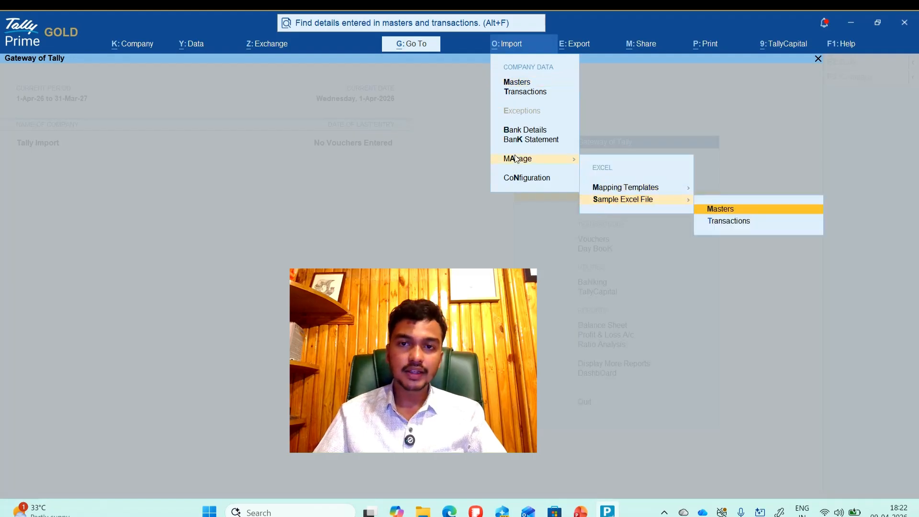
pyautogui.press('Down')
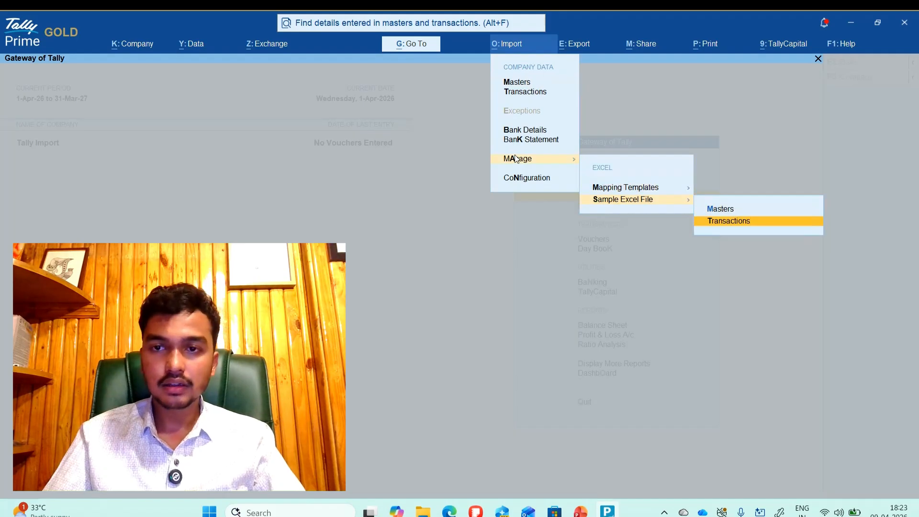
pyautogui.press('Return')
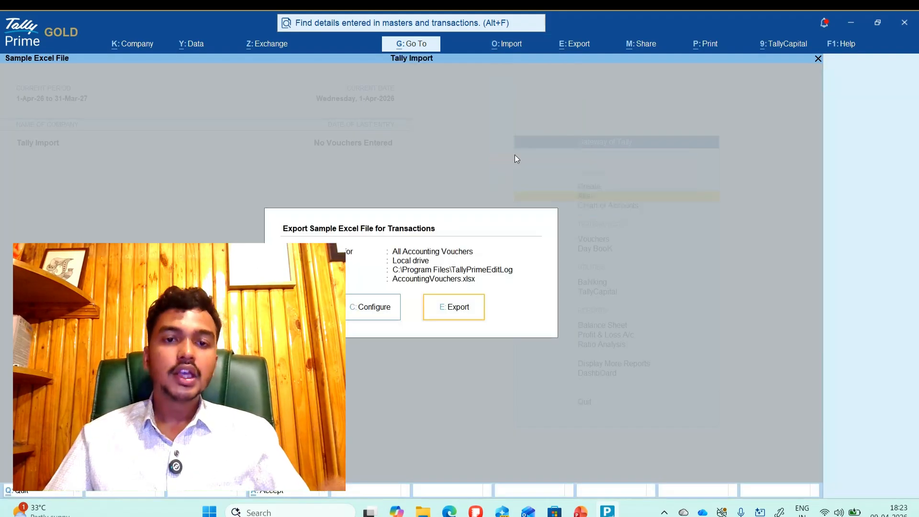
pyautogui.press('Left')
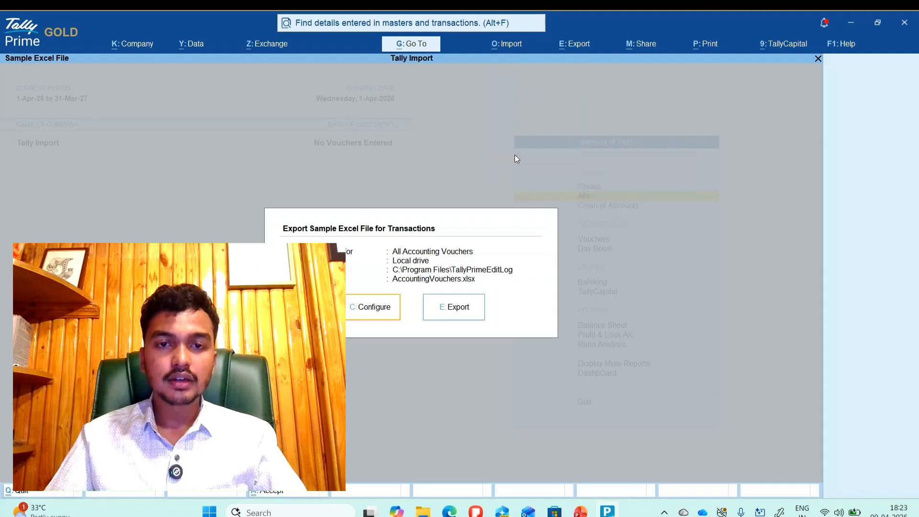
# Switch to File Explorer, copy the path of the Tally Import folder and return to TallyPrime.
pyautogui.hotkey('alt', 'Tab')
pyautogui.hotkey('alt', 'Tab')
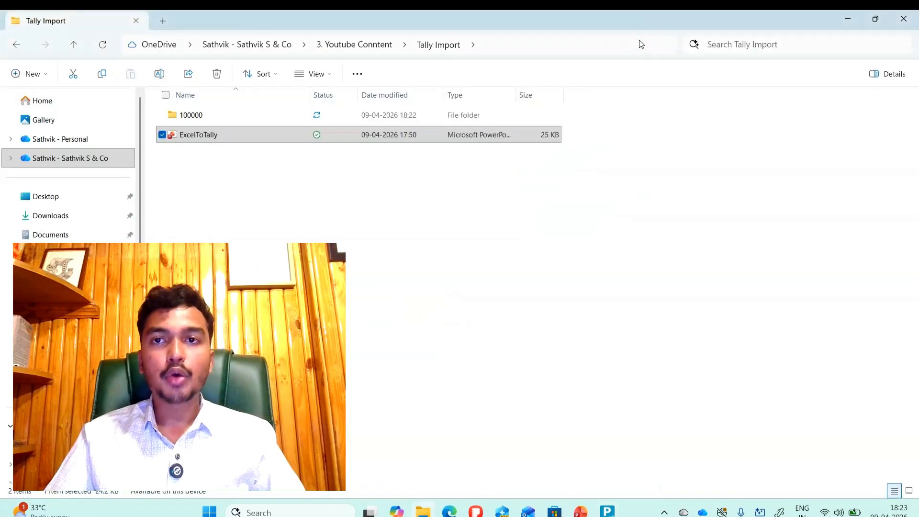
pyautogui.click(639, 43)
pyautogui.hotkey('alt', 'Tab')
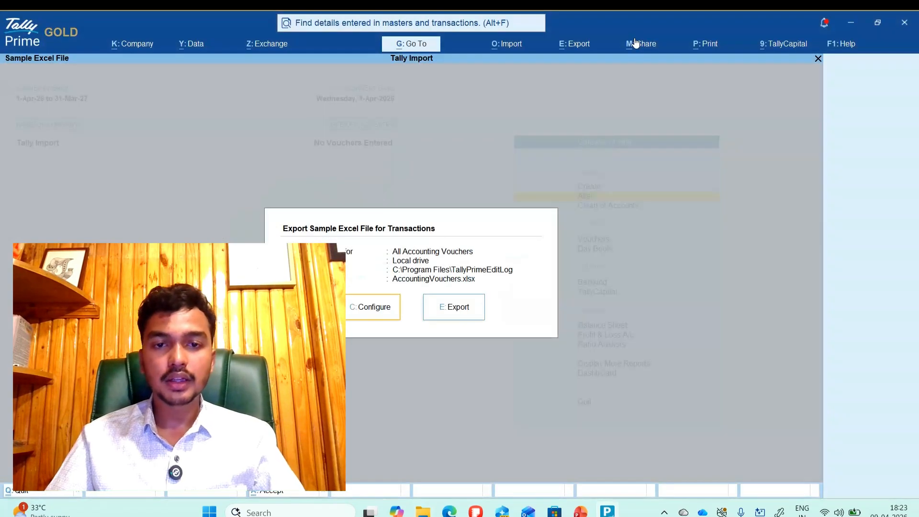
# Configure the sample file export to use the copied Tally Import folder path as its destination.
pyautogui.press('c')
pyautogui.press('Down')
pyautogui.press('Down')
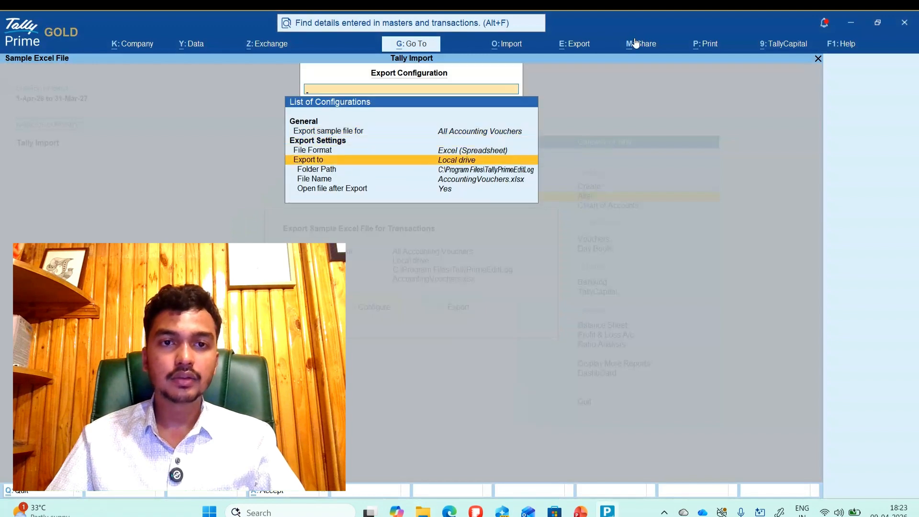
pyautogui.press('Down')
pyautogui.press('Return')
pyautogui.press('Up')
pyautogui.press('Up')
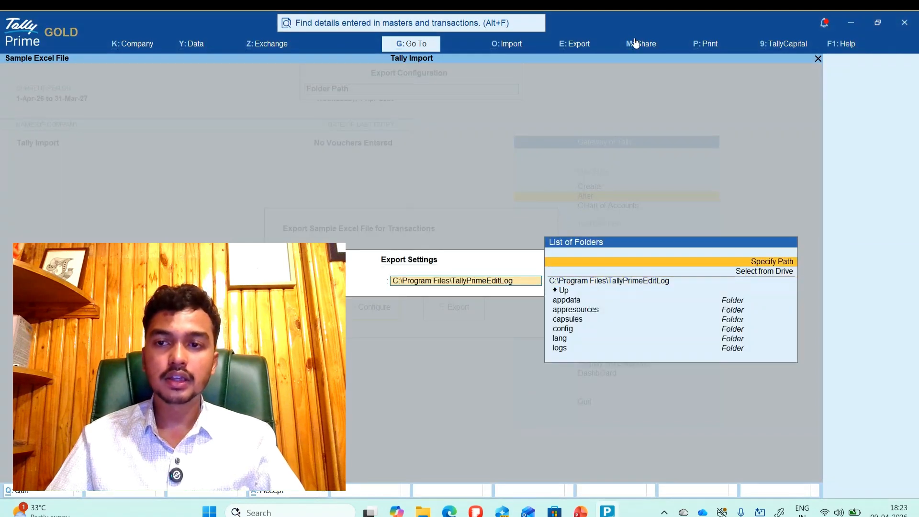
pyautogui.press('Return')
pyautogui.write('C:\\Users\\Casms\\OneDrive - Sathvik S & Co\\3. Youtube Content\\Tally Import')
pyautogui.press('Return')
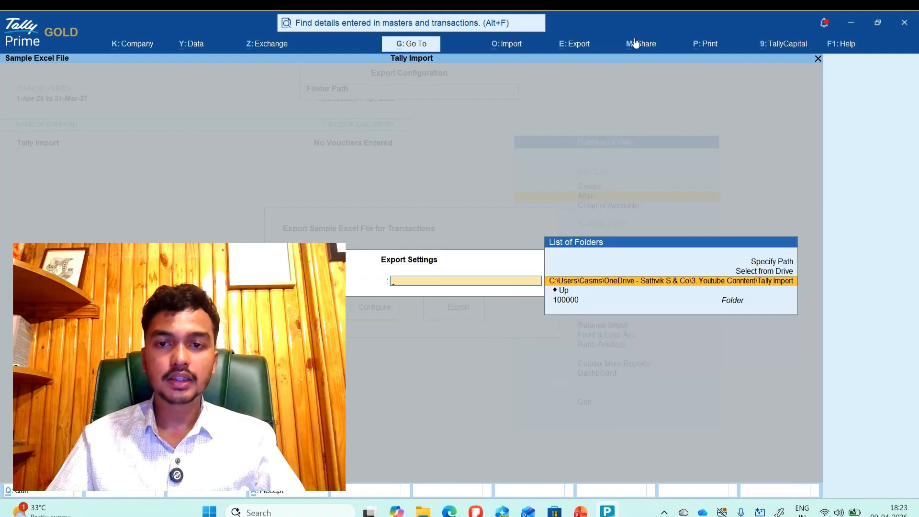
pyautogui.press('Return')
# Leave the export configuration and export the AccountingVouchers.xlsx sample file so it opens in Excel.
pyautogui.press('Escape')
pyautogui.press('Right')
pyautogui.press('Return')
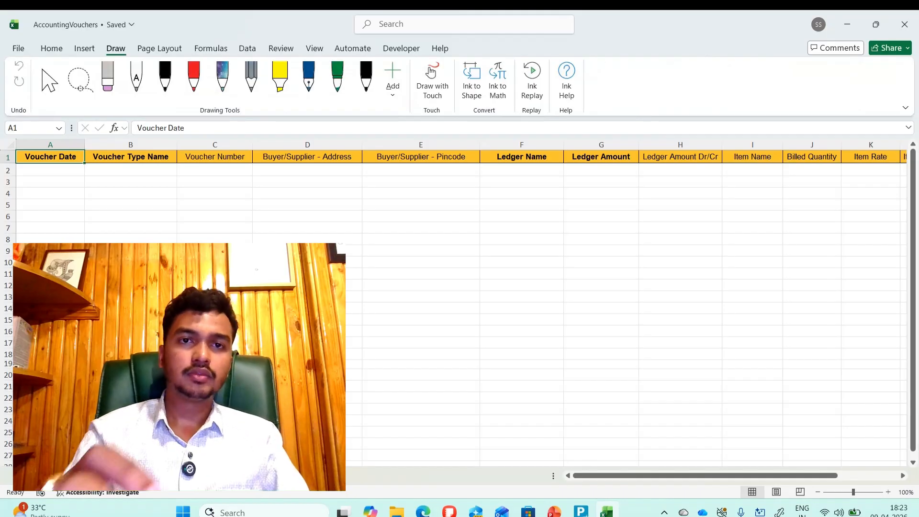
# Draw a green pen bracket beneath the Buyer/Supplier - Address and Buyer/Supplier - Pincode headers.
pyautogui.click(367, 77)
pyautogui.click(337, 77)
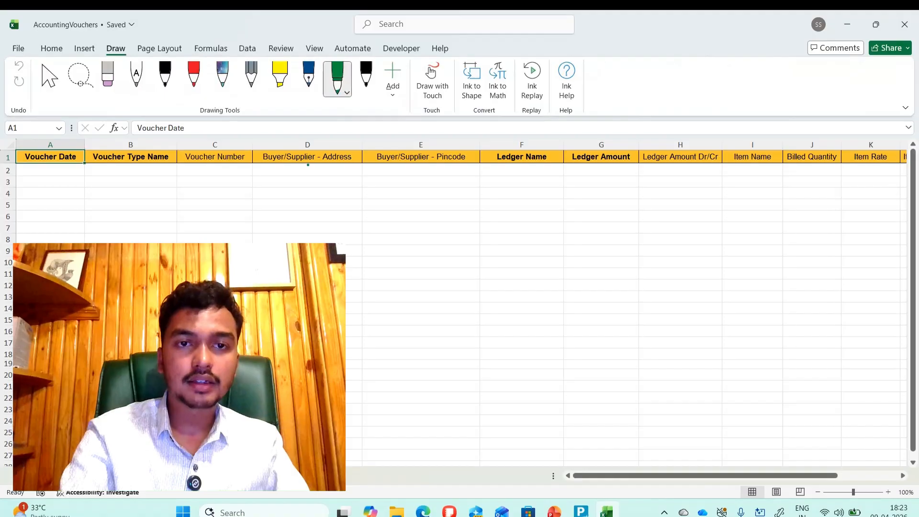
pyautogui.moveTo(310, 176)
pyautogui.mouseDown()
pyautogui.moveTo(331, 189)
pyautogui.moveTo(415, 188)
pyautogui.moveTo(417, 179)
pyautogui.mouseUp()
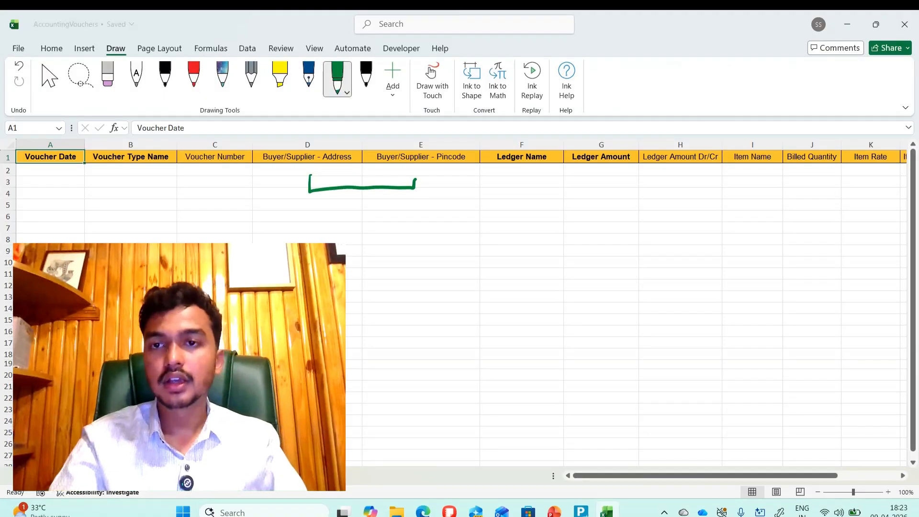
# Draw a green pen bracket beneath the headers from Item Name through Change Mode.
pyautogui.moveTo(756, 169)
pyautogui.mouseDown()
pyautogui.moveTo(797, 183)
pyautogui.moveTo(853, 184)
pyautogui.mouseUp()
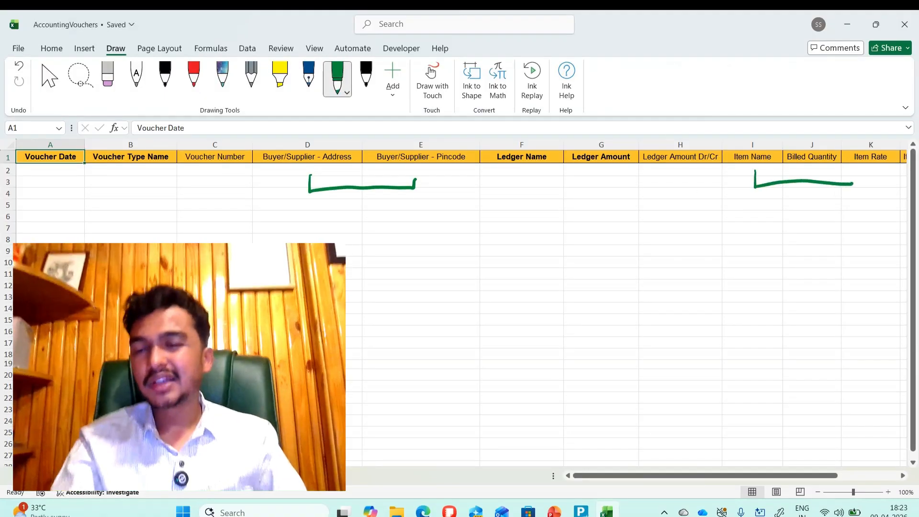
pyautogui.hscroll(3, 485, 197)
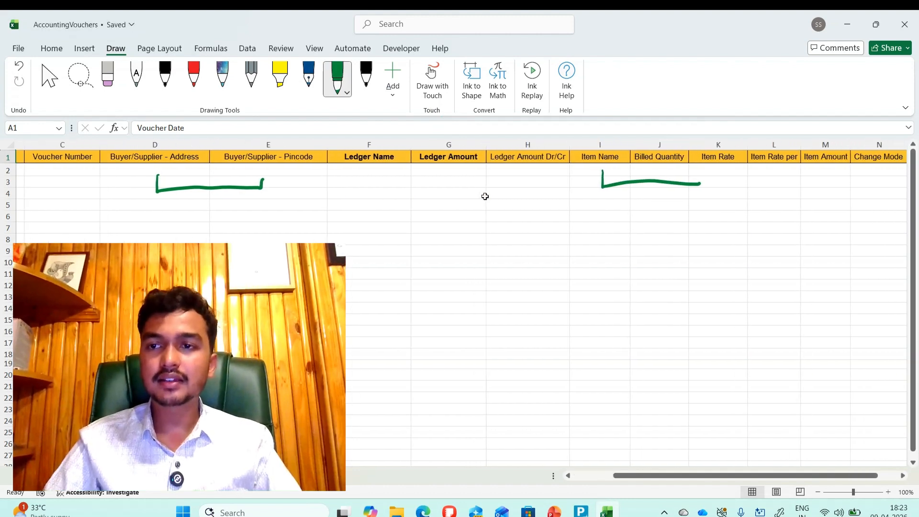
pyautogui.moveTo(673, 186); pyautogui.dragTo(863, 165)
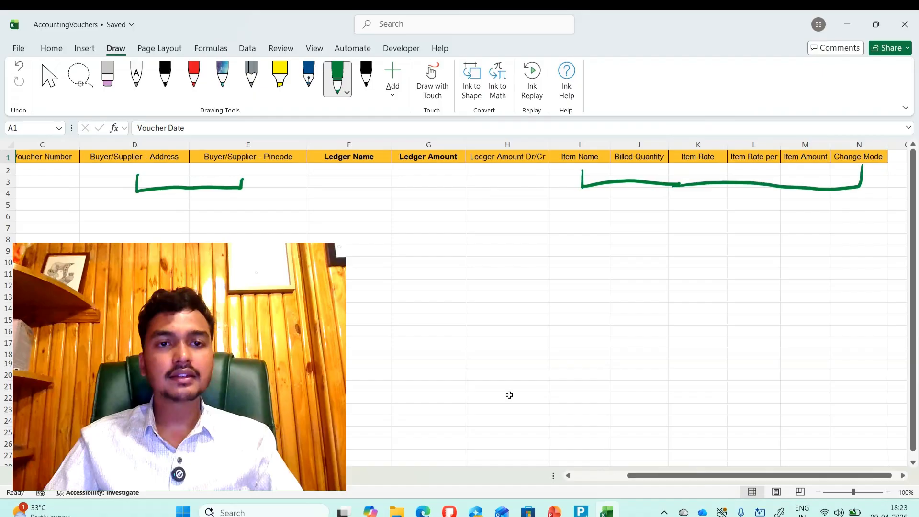
# Remove the green pen brackets and delete the Buyer/Supplier - Address and Buyer/Supplier - Pincode columns.
pyautogui.hscroll(-3, 485, 196)
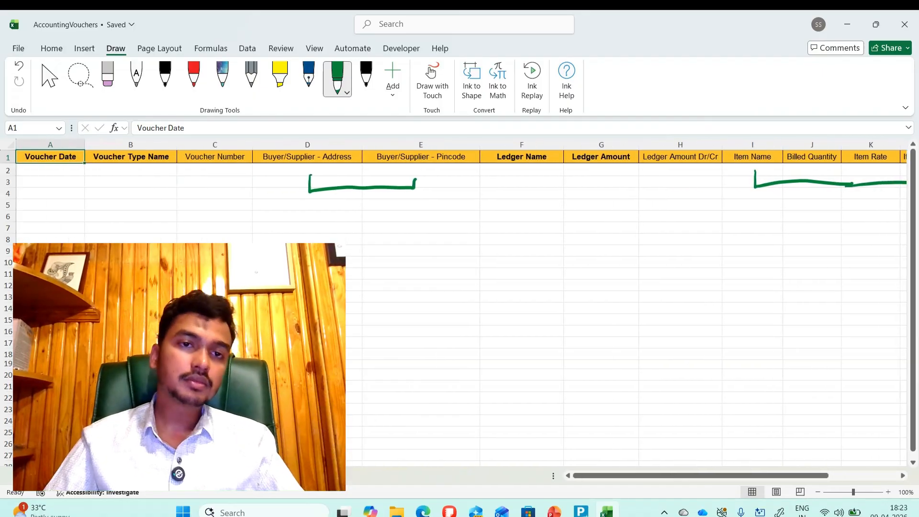
pyautogui.click(333, 143)
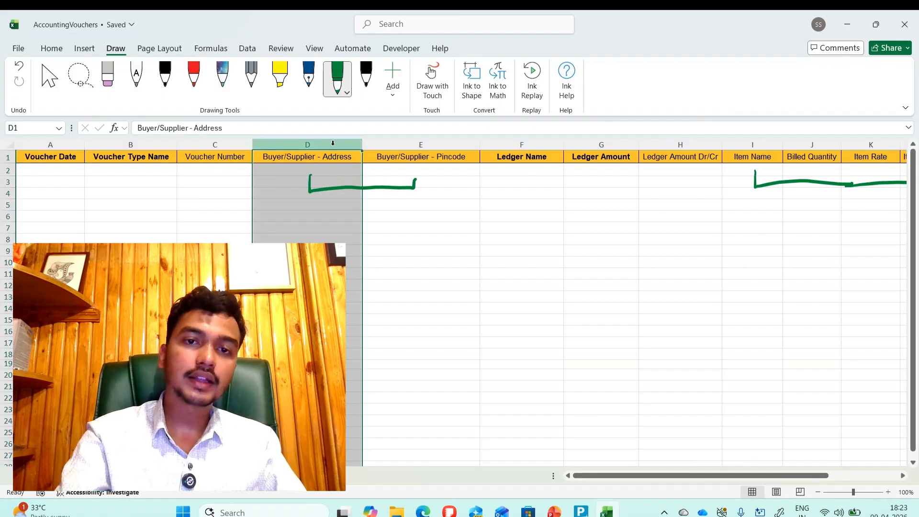
pyautogui.click(415, 186)
pyautogui.moveTo(809, 179); pyautogui.dragTo(878, 185)
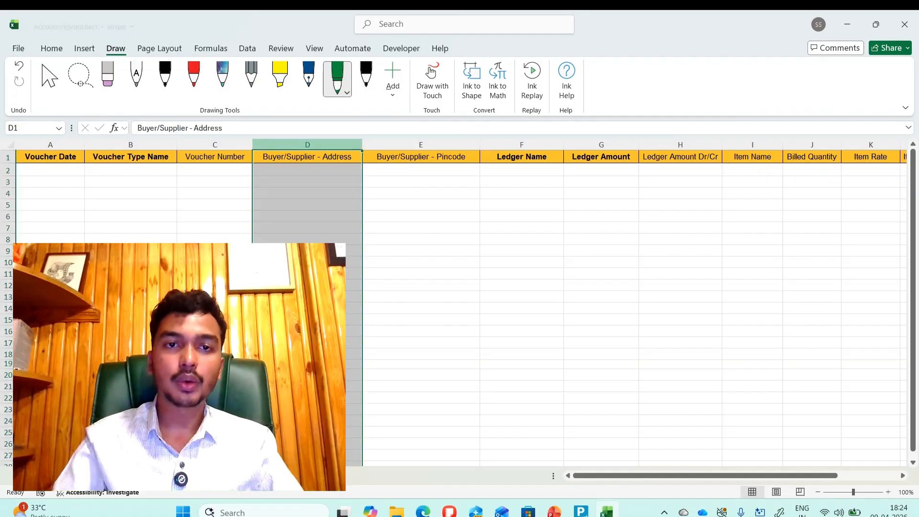
pyautogui.hotkey('shift', 'Right')
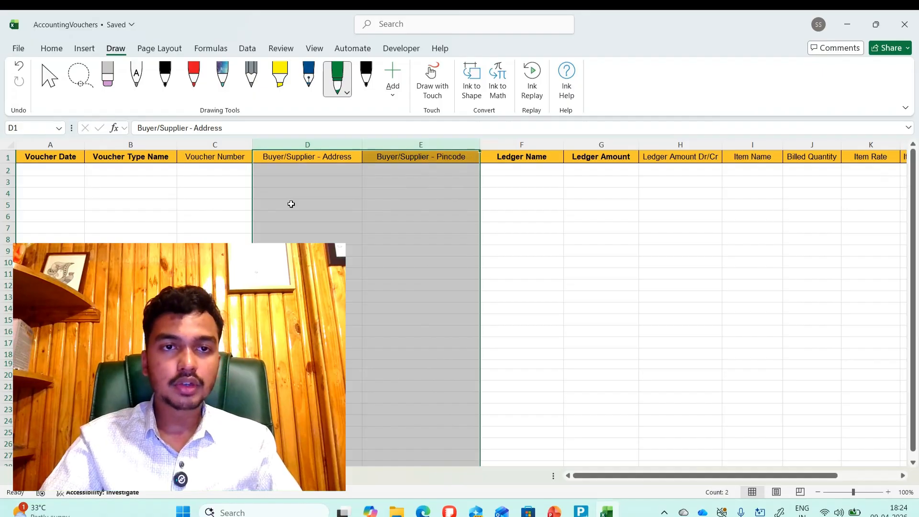
pyautogui.hotkey('ctrl', '-')
# Delete all the columns from Item Name through Change Mode.
pyautogui.press('Right')
pyautogui.press('Right')
pyautogui.press('Right')
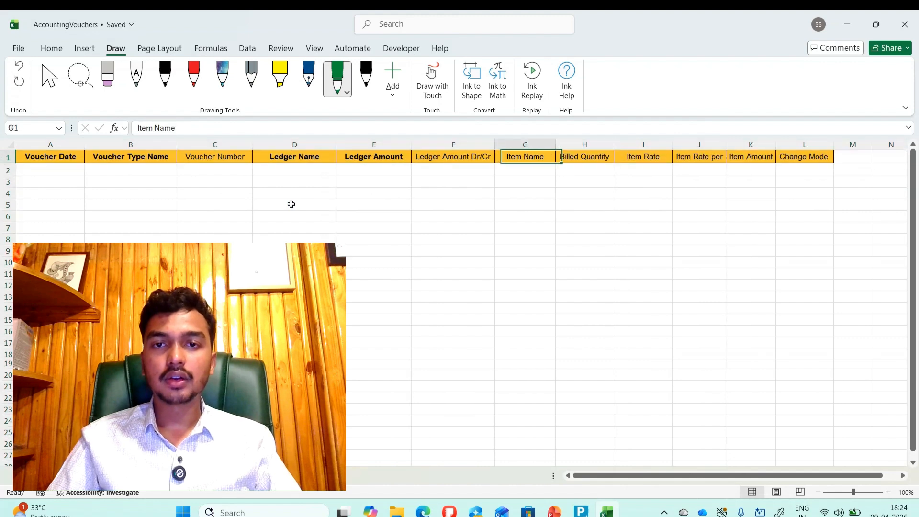
pyautogui.hotkey('ctrl', 'space')
pyautogui.hotkey('shift', 'Right')
pyautogui.hotkey('shift', 'Right')
pyautogui.hotkey('shift', 'Right')
pyautogui.hotkey('shift', 'Right')
pyautogui.hotkey('shift', 'Right')
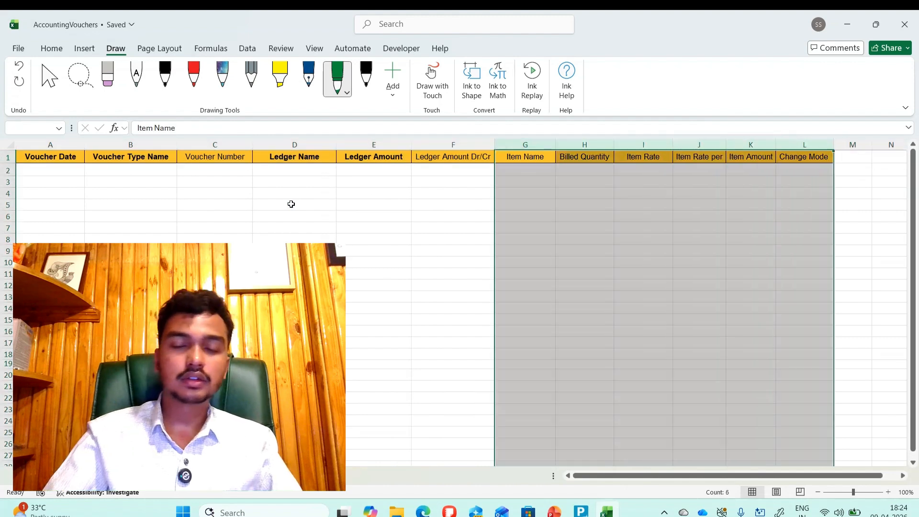
pyautogui.hotkey('ctrl', '-')
pyautogui.press('Left')
# Copy the six header cells from Voucher Date through Ledger Amount Dr/Cr.
pyautogui.hotkey('ctrl', 'Home')
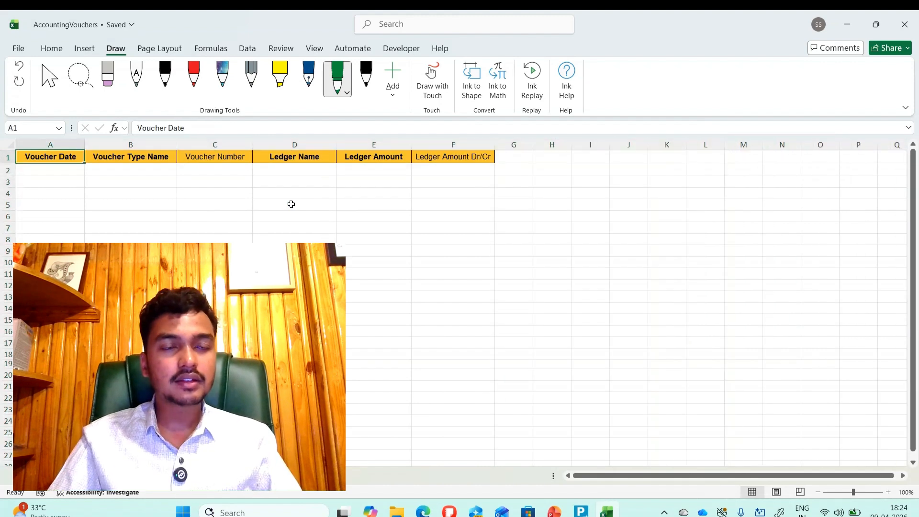
pyautogui.hotkey('ctrl', 'shift', 'Right')
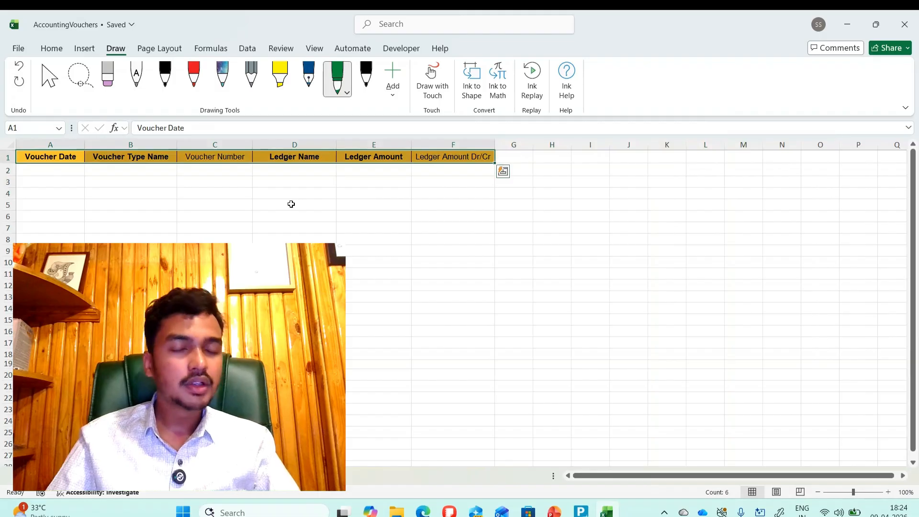
pyautogui.press('Right')
pyautogui.press('Left')
pyautogui.hotkey('shift', 'Right')
pyautogui.hotkey('shift', 'Right')
pyautogui.hotkey('shift', 'Right')
pyautogui.hotkey('shift', 'Right')
pyautogui.hotkey('shift', 'Right')
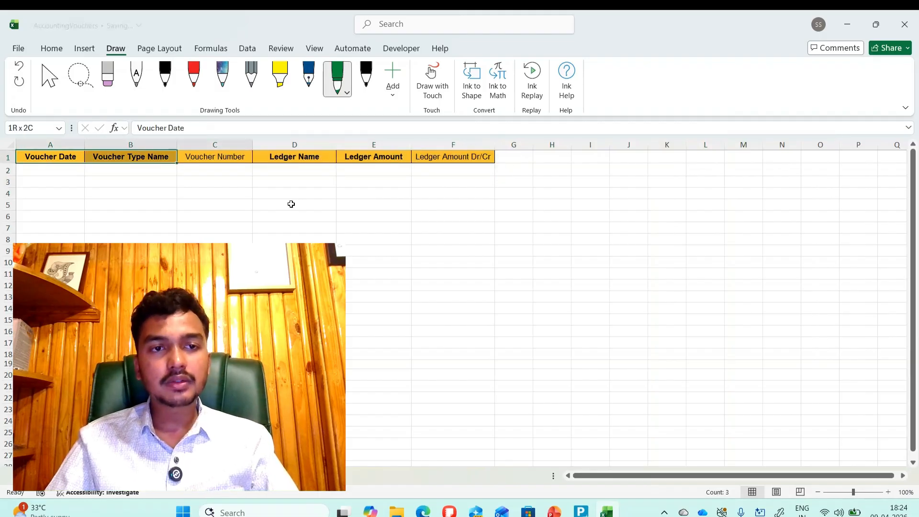
pyautogui.hotkey('ctrl', 'c')
# Paste the copied headers starting at G1, carrying over the source column widths.
pyautogui.press('Right')
pyautogui.press('Right')
pyautogui.press('Right')
pyautogui.press('Right')
pyautogui.press('Right')
pyautogui.press('Right')
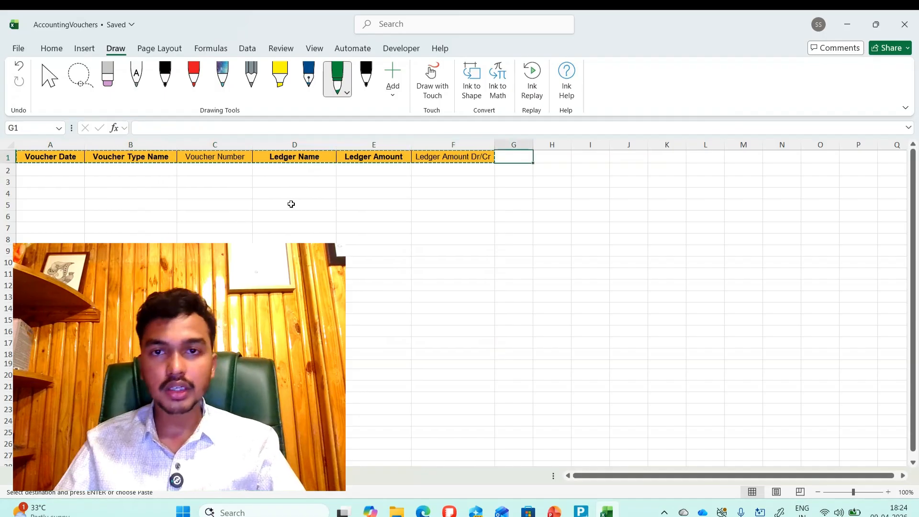
pyautogui.hotkey('ctrl', 'v')
pyautogui.hotkey('ctrl', 'alt', 'v')
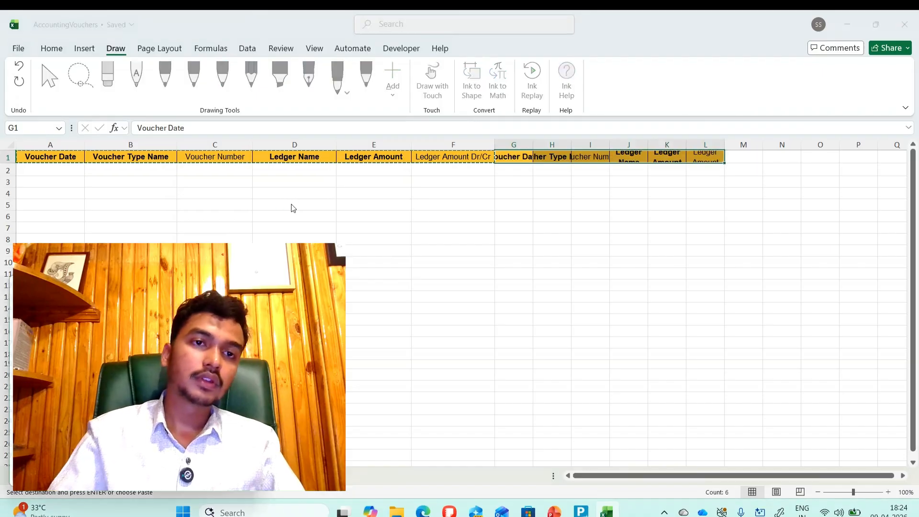
pyautogui.press('Return')
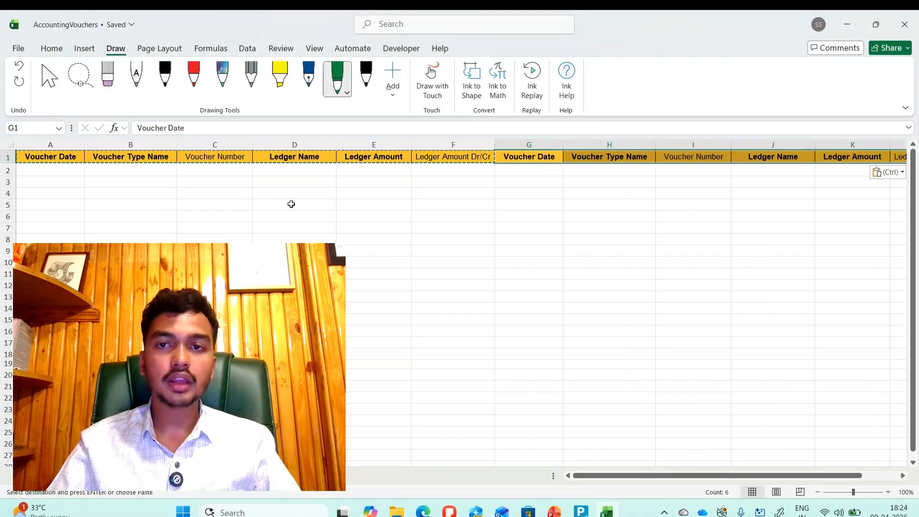
pyautogui.press('Escape')
# Enter the first voucher date in A2 with the formula =DATE(2026,04,01).
pyautogui.press('Left')
pyautogui.press('Left')
pyautogui.press('Left')
pyautogui.press('Left')
pyautogui.press('Left')
pyautogui.press('Left')
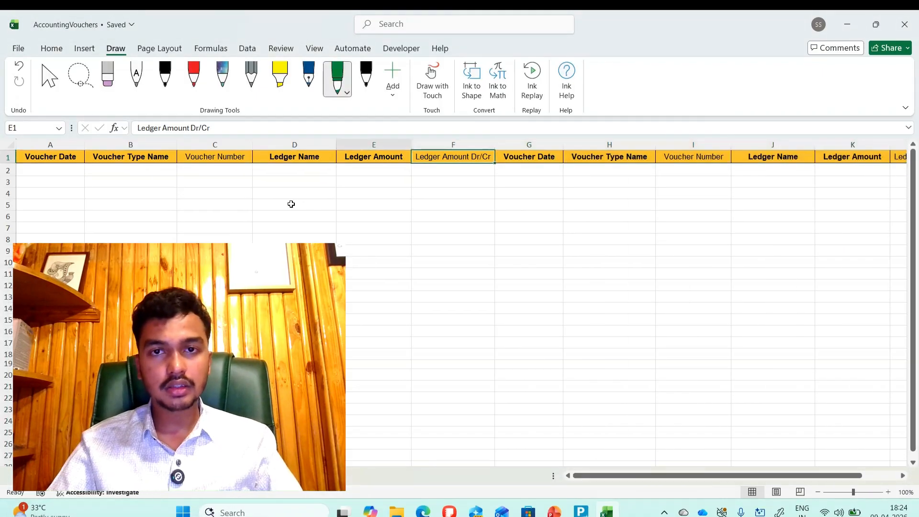
pyautogui.press('Down')
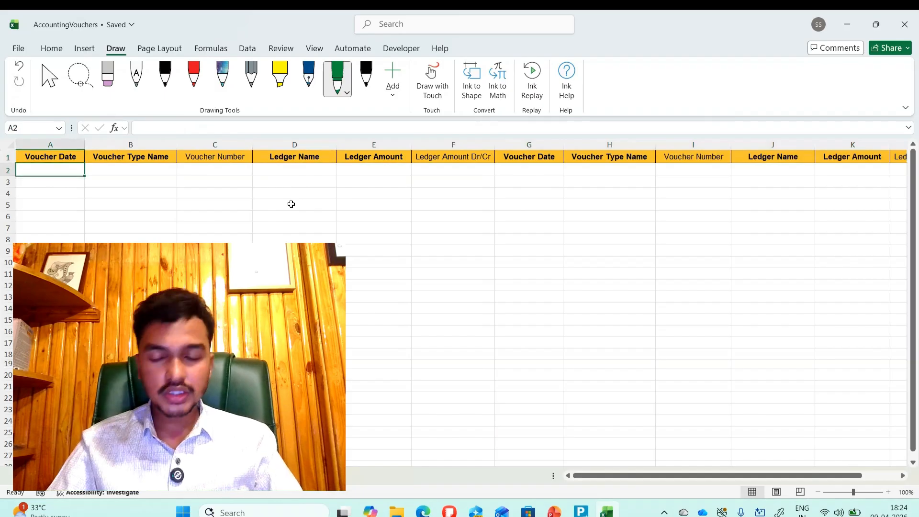
pyautogui.write('=datE')
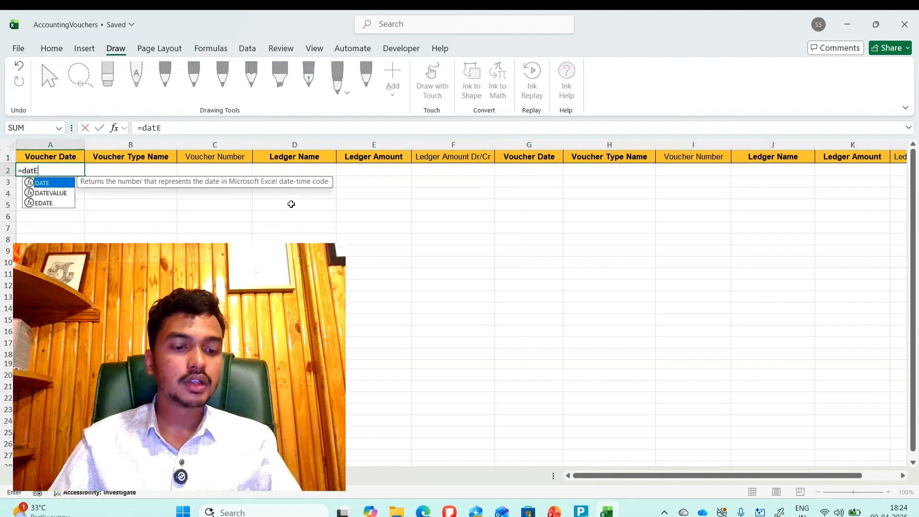
pyautogui.press('Tab')
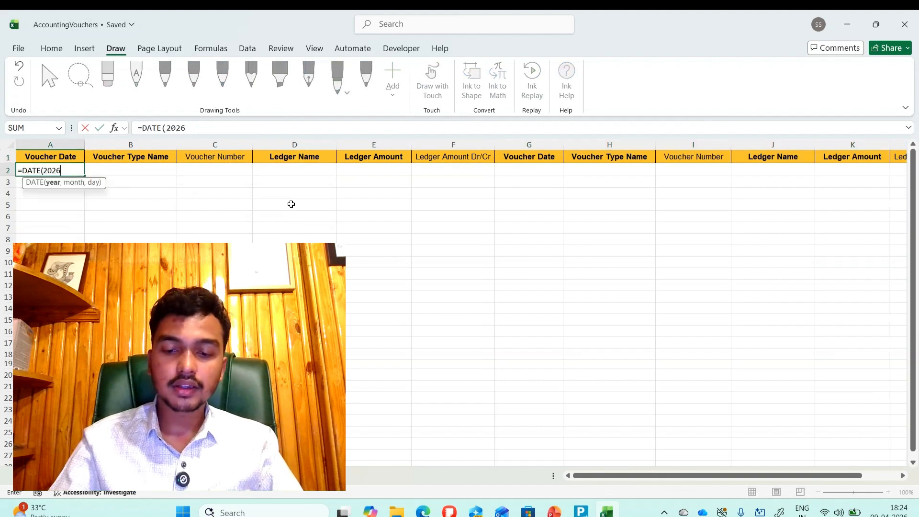
pyautogui.write('2026,04')
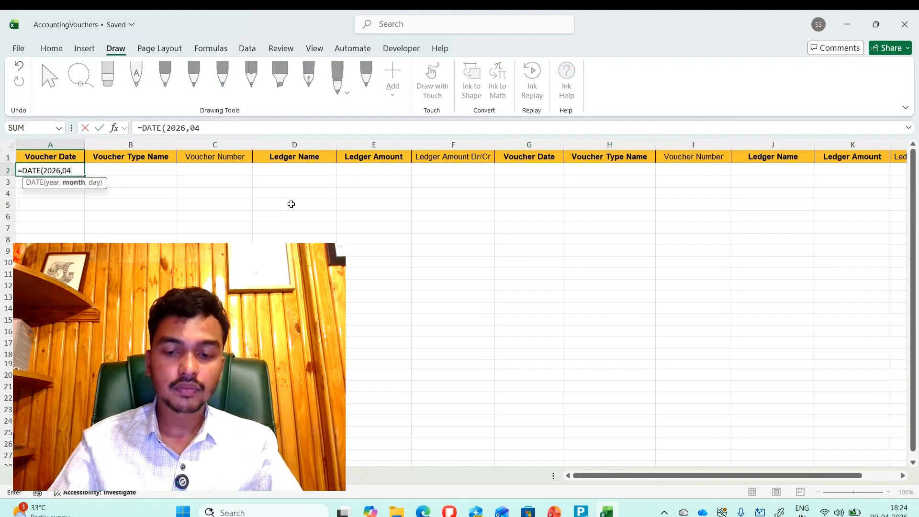
pyautogui.write(',01')
pyautogui.press('Return')
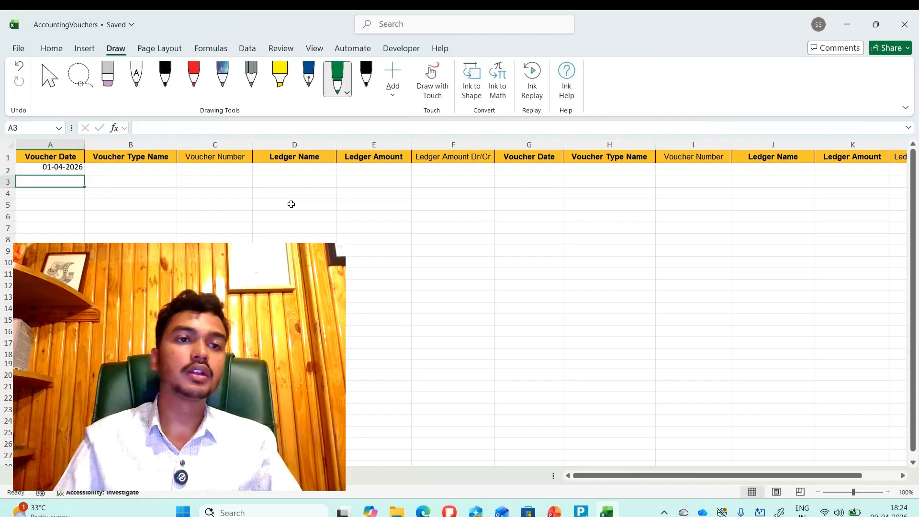
# Set the voucher type in B2 to Receipt and the voucher number in C2 to 1.
pyautogui.press('Up')
pyautogui.press('Right')
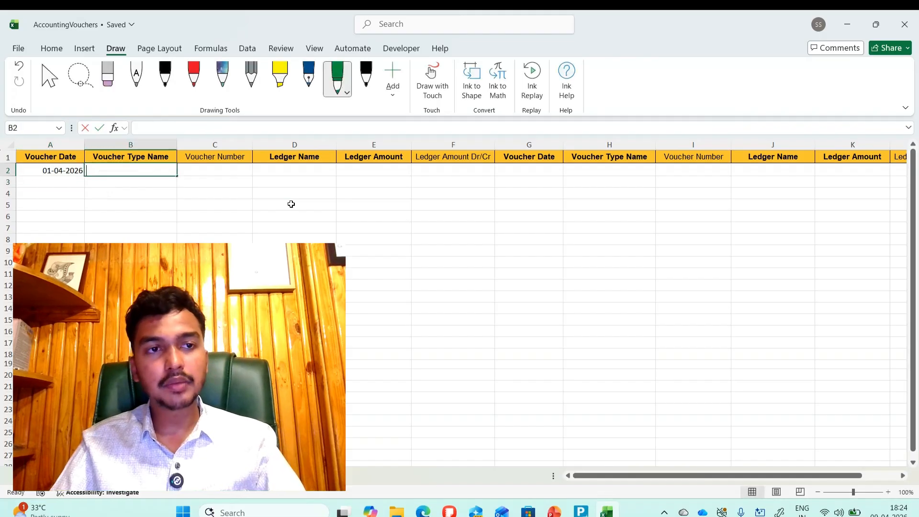
pyautogui.write('rE')
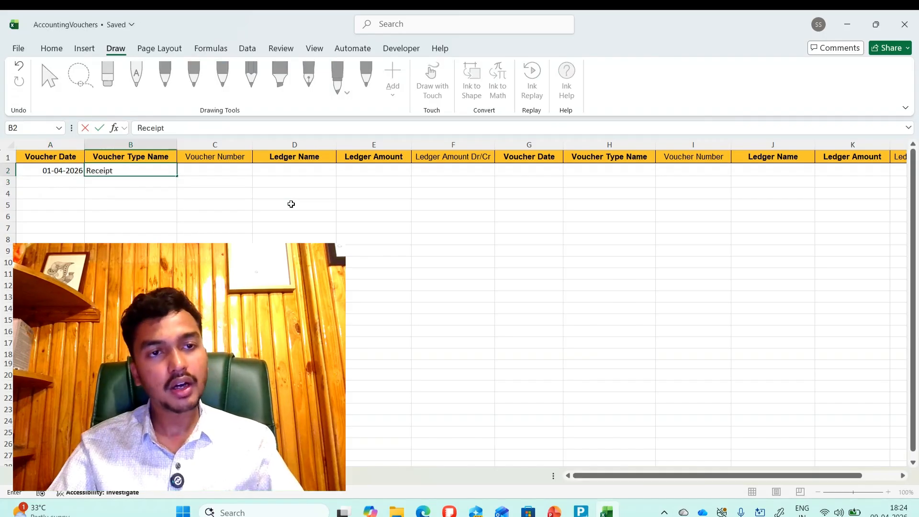
pyautogui.press('Return')
pyautogui.press('Down')
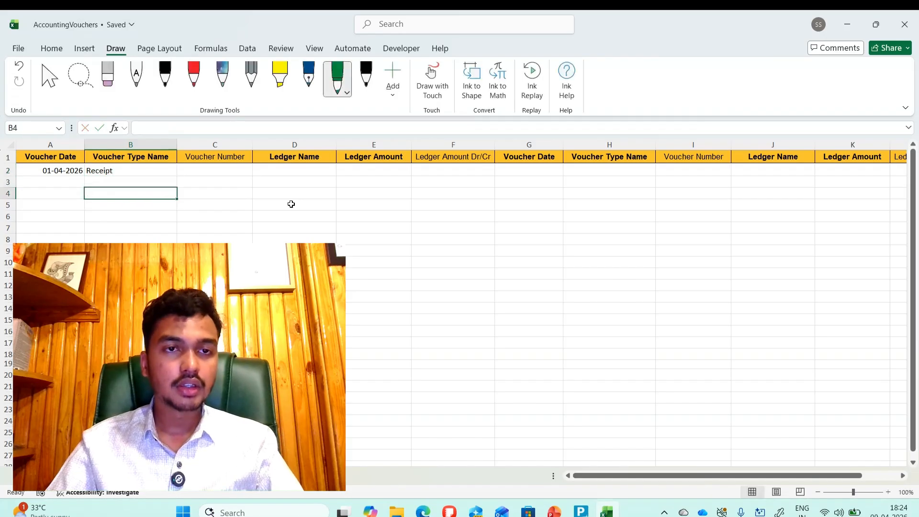
pyautogui.press('Up')
pyautogui.press('Up')
pyautogui.press('Right')
pyautogui.write('1')
pyautogui.press('Return')
pyautogui.press('Down')
pyautogui.press('Down')
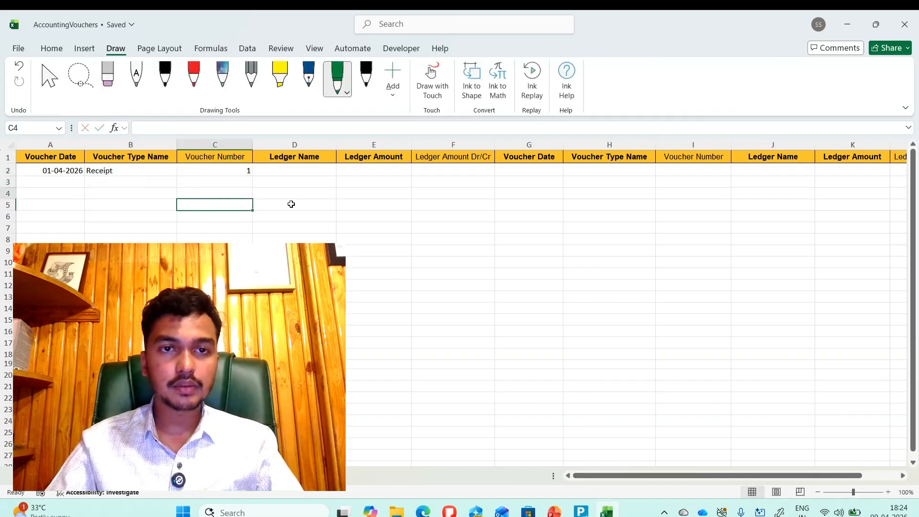
# Enter Cash as the ledger name in D2.
pyautogui.press('Up')
pyautogui.press('Up')
pyautogui.press('Up')
pyautogui.press('Right')
pyautogui.write('Ca')
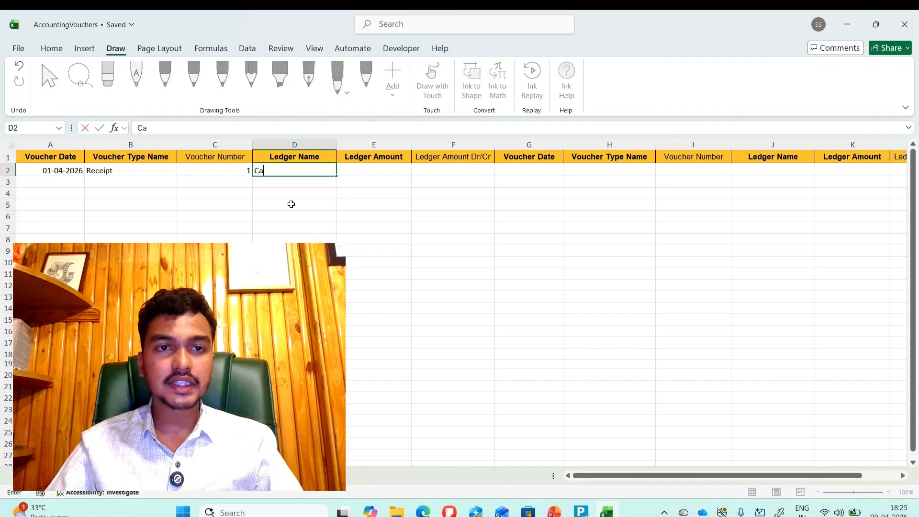
pyautogui.write('sh')
pyautogui.press('Tab')
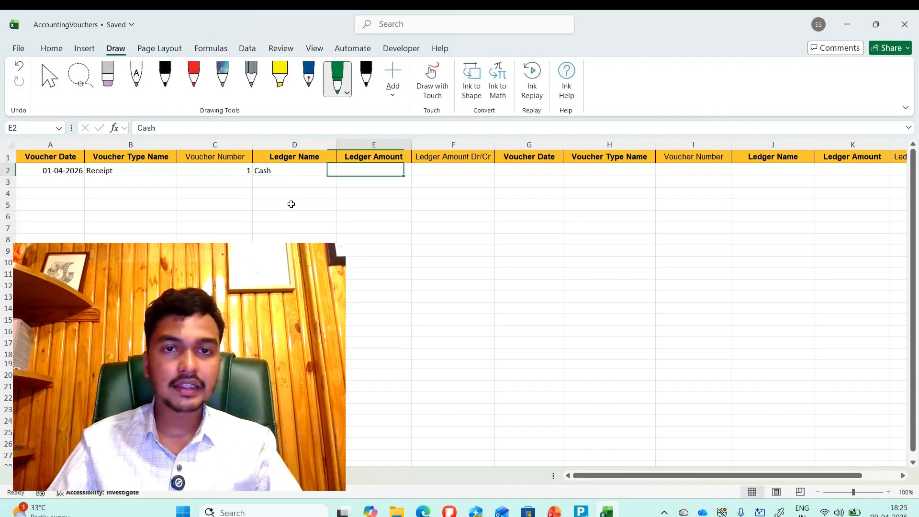
# Fill the ledger amount in E2 with =RANDBETWEEN(100000,1000000) and mark it Dr in F2.
pyautogui.write('=Rand')
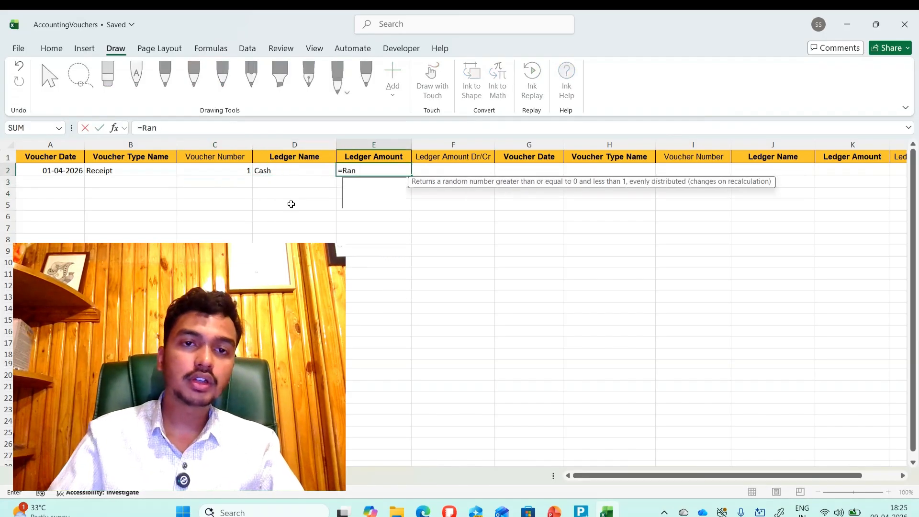
pyautogui.press('Down')
pyautogui.press('Down')
pyautogui.press('Tab')
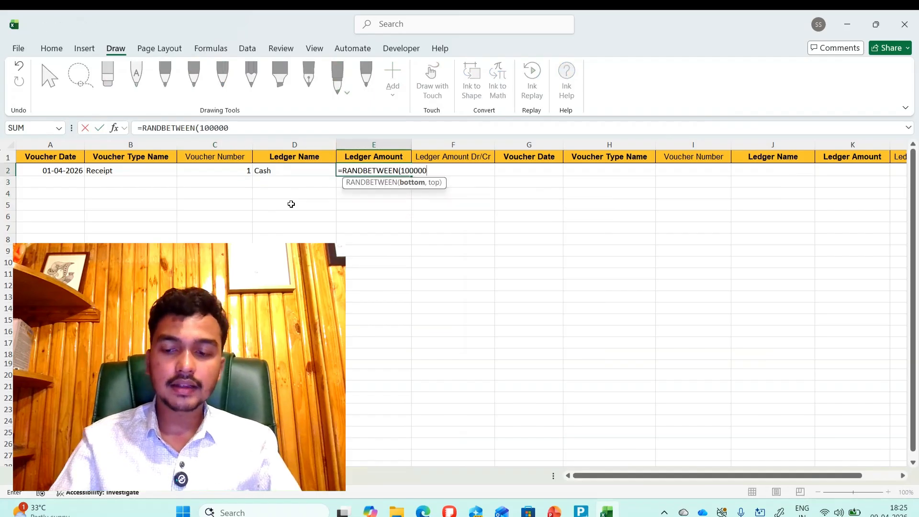
pyautogui.write(',1000000')
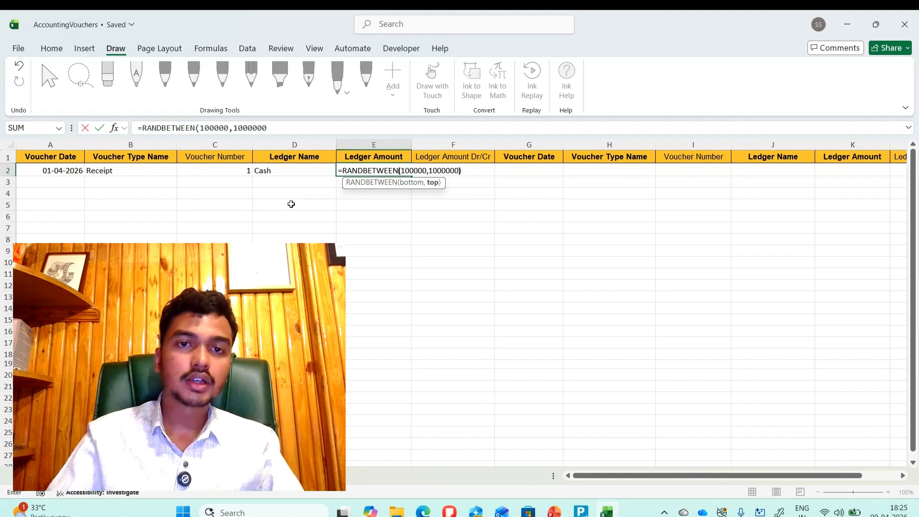
pyautogui.write(')')
pyautogui.press('Return')
pyautogui.press('Up')
pyautogui.press('Right')
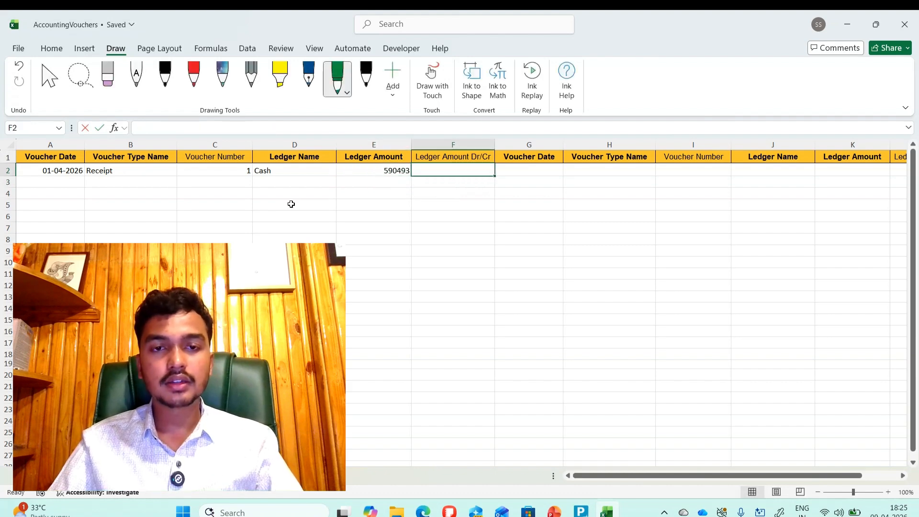
pyautogui.write('Dr')
pyautogui.press('Tab')
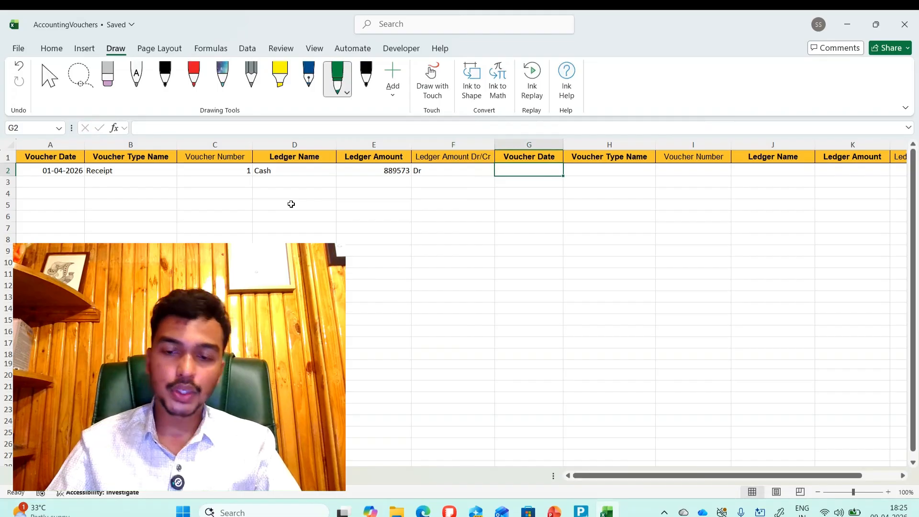
# Link the second Voucher Date cell, G2, to the first date with =A2.
pyautogui.write('=')
pyautogui.press('Left')
pyautogui.hotkey('ctrl', 'Left')
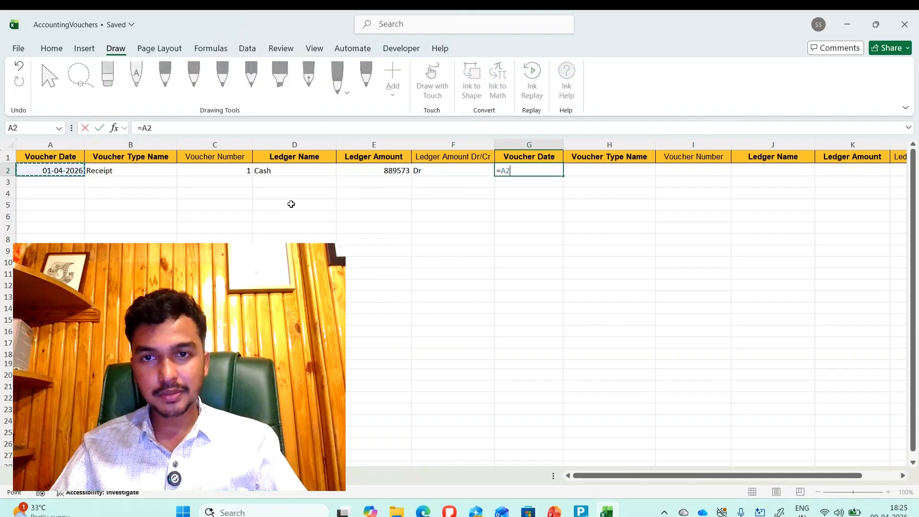
pyautogui.press('Return')
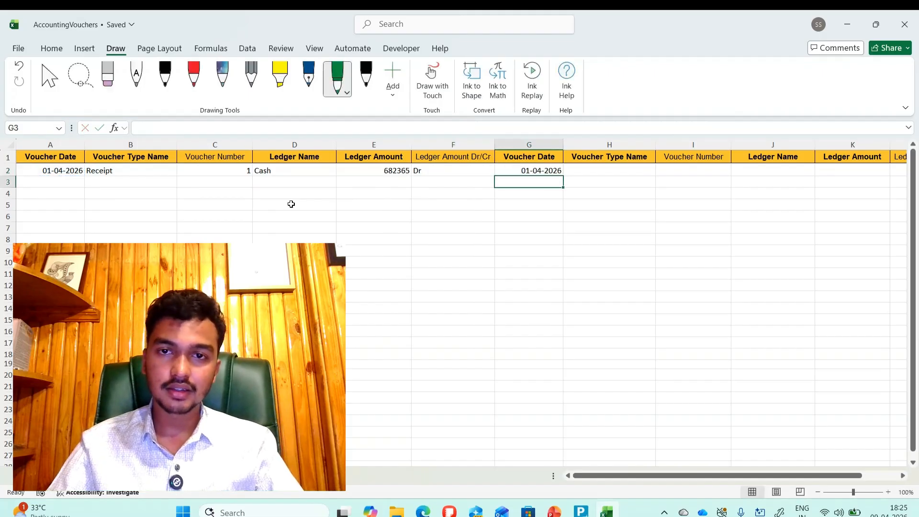
pyautogui.press('Up')
# Fill the G2 link formula across the second Voucher Type Name and Voucher Number cells, H2 and I2.
pyautogui.press('Tab')
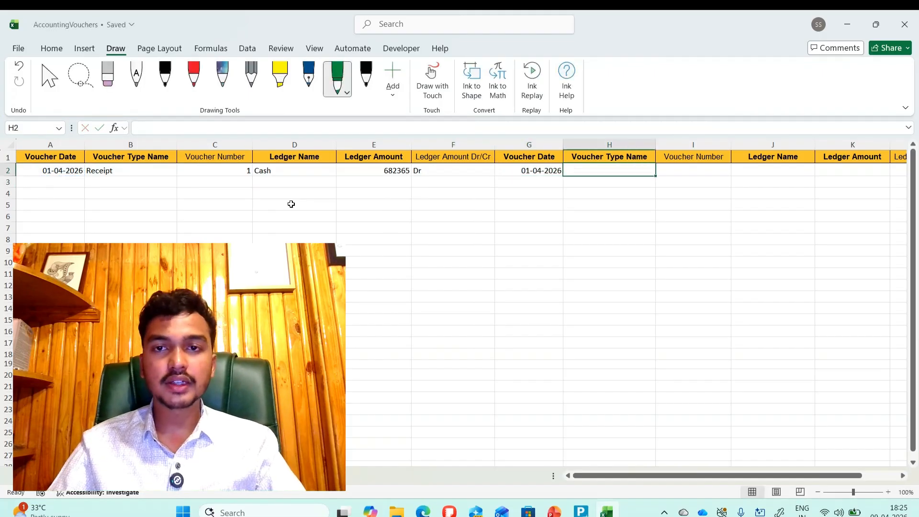
pyautogui.hotkey('ctrl', 'r')
pyautogui.press('Tab')
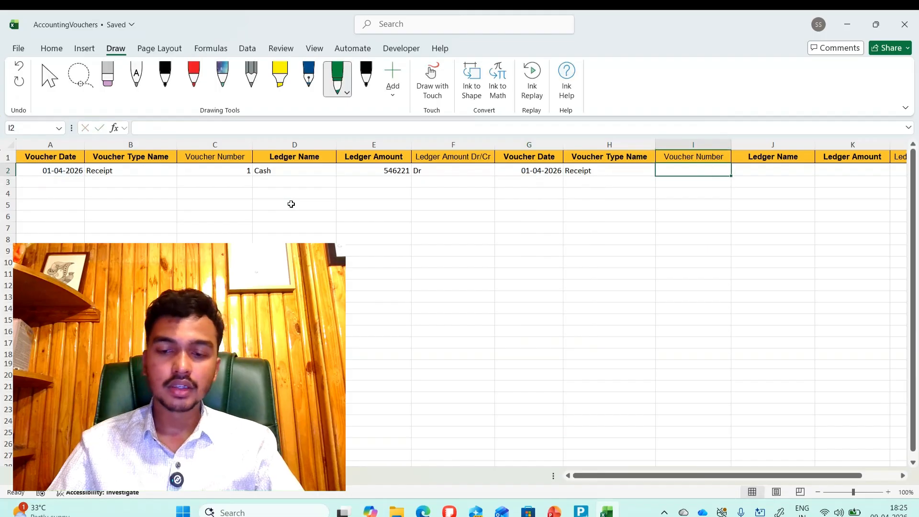
pyautogui.hotkey('ctrl', 'r')
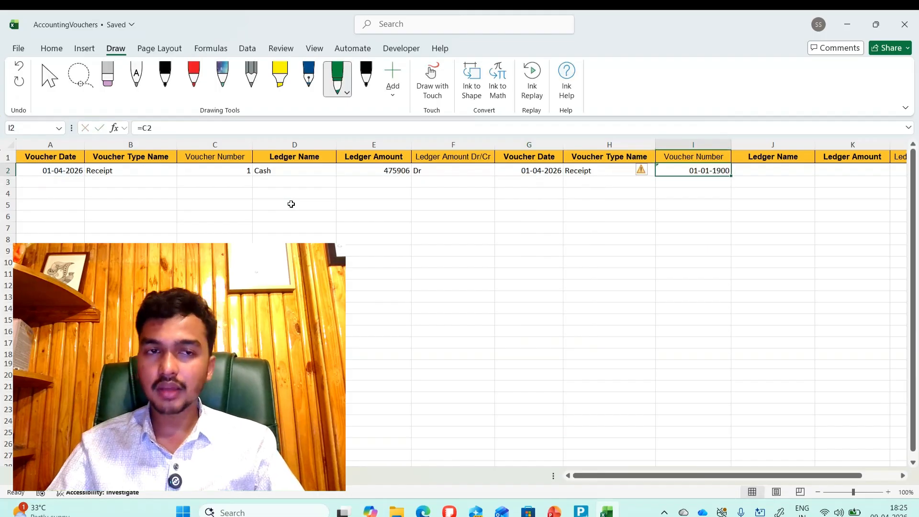
# Copy the number formatting of the first Voucher Number cell, C2, onto the second Voucher Number cell, I2.
pyautogui.press('Left')
pyautogui.press('Left')
pyautogui.press('Left')
pyautogui.press('Left')
pyautogui.press('Left')
pyautogui.press('Left')
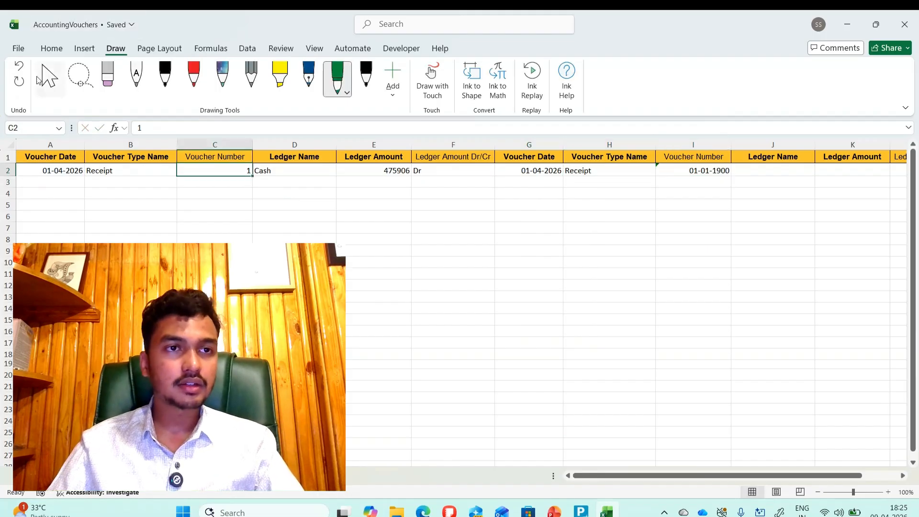
pyautogui.click(51, 48)
pyautogui.click(45, 96)
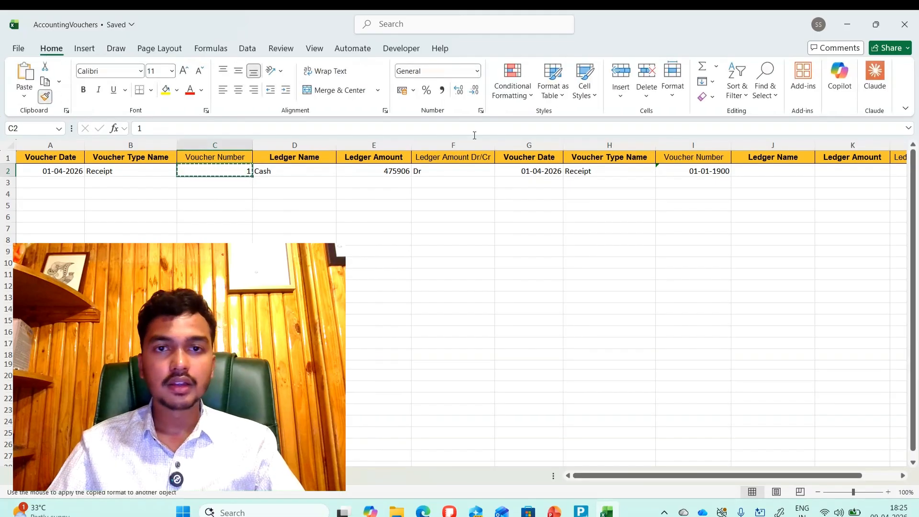
pyautogui.click(713, 171)
# Enter Sales as the second ledger name in J2.
pyautogui.press('Right')
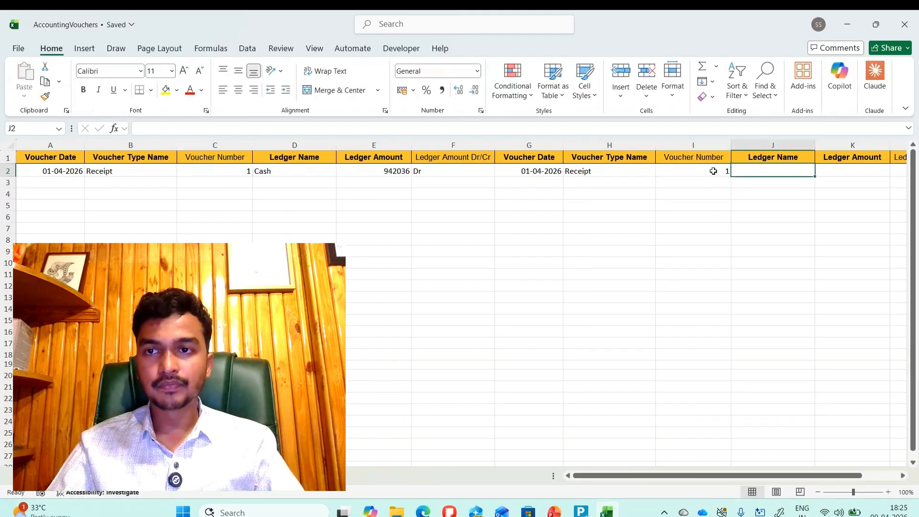
pyautogui.write('S')
pyautogui.press('BackSpace')
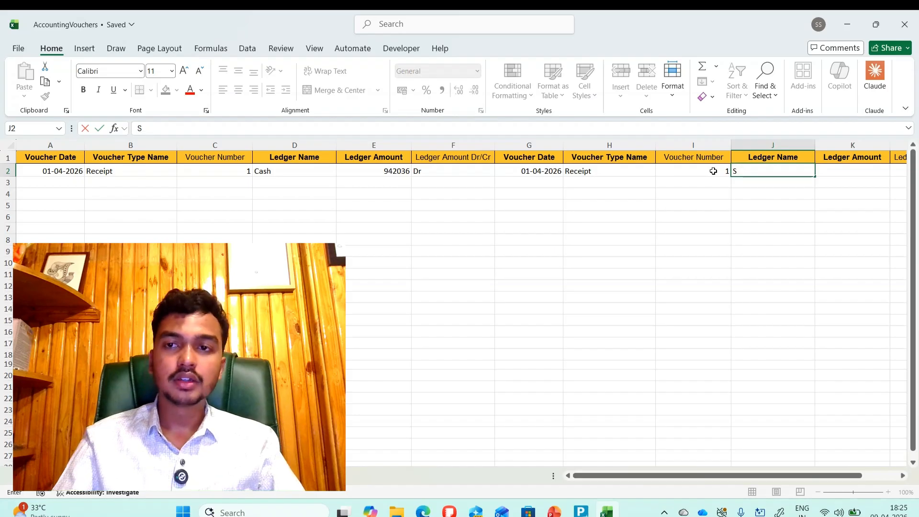
pyautogui.write('Sales')
pyautogui.press('Tab')
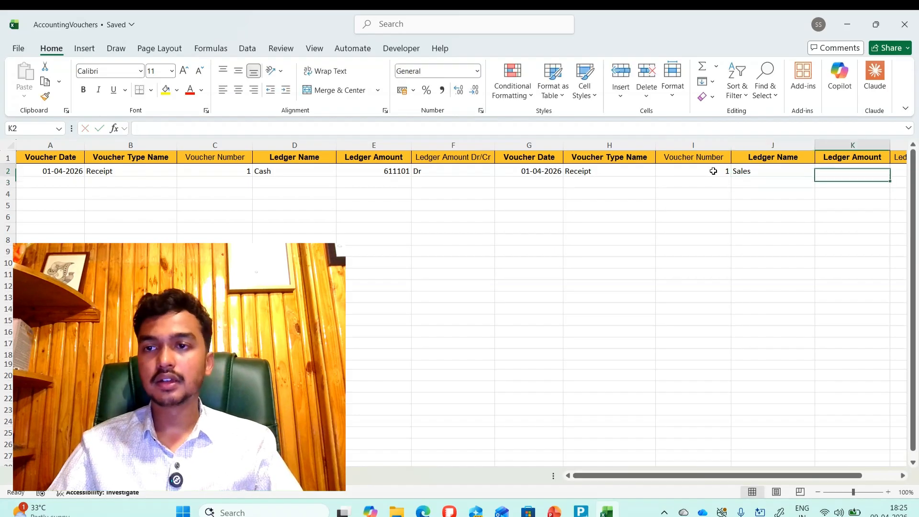
# Link the second Ledger Amount cell, K2, to the first amount with =E2 and mark it Cr in L2.
pyautogui.write('=')
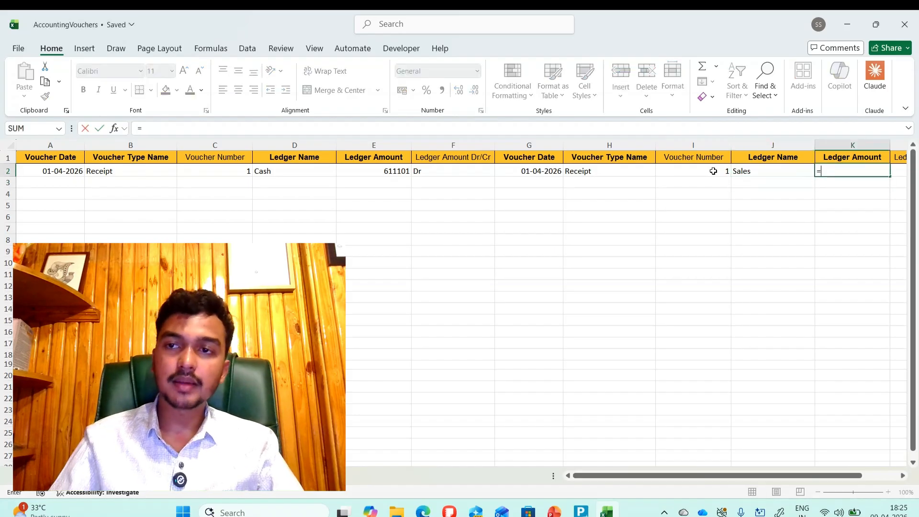
pyautogui.press('Left')
pyautogui.press('Left')
pyautogui.press('Left')
pyautogui.press('Left')
pyautogui.press('Left')
pyautogui.press('Left')
pyautogui.press('Tab')
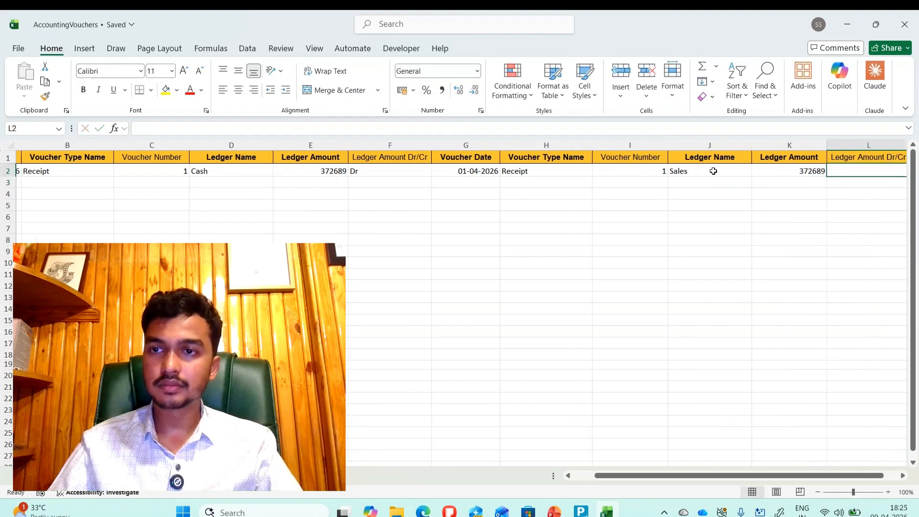
pyautogui.write('Cr')
pyautogui.press('Return')
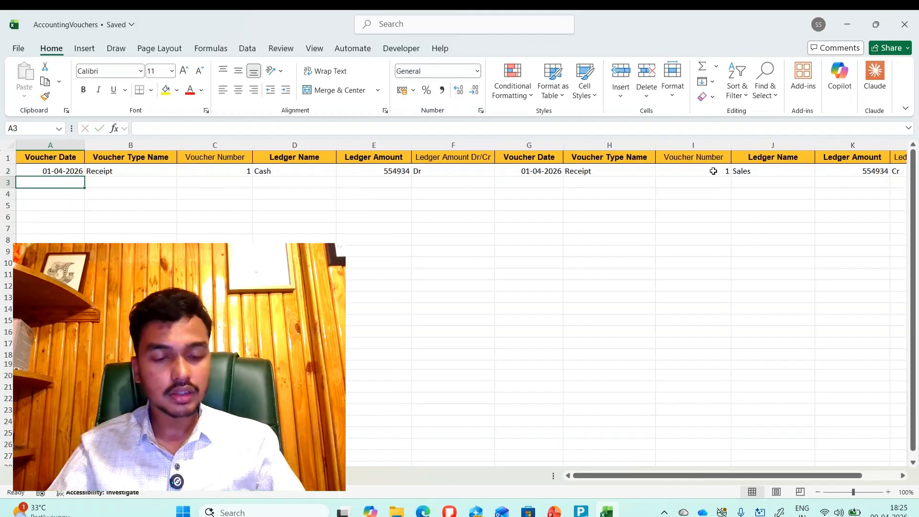
# Fill the voucher date and Receipt type from row 2 down into A3:B3.
pyautogui.hotkey('shift', 'Right')
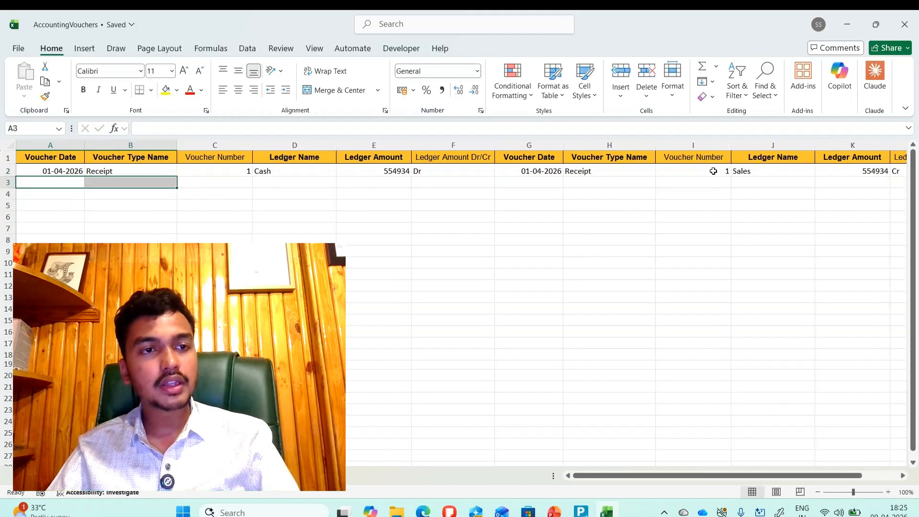
pyautogui.hotkey('ctrl', 'd')
pyautogui.press('Right')
pyautogui.press('Right')
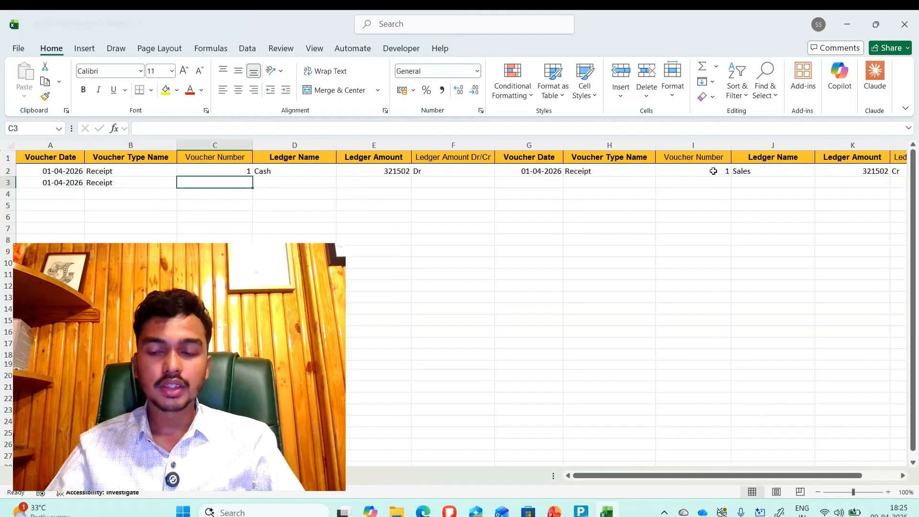
# Number the second voucher in C3 with the formula +C2+1.
pyautogui.write('+')
pyautogui.press('Up')
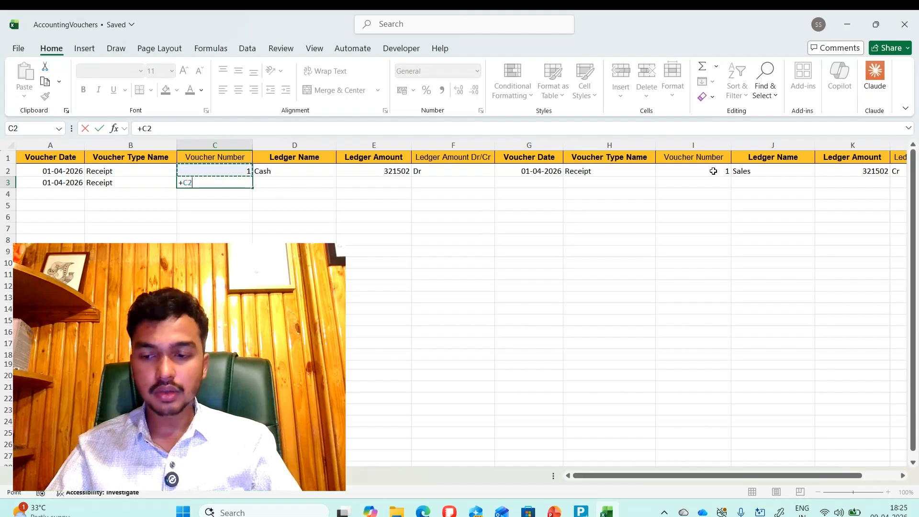
pyautogui.write('+')
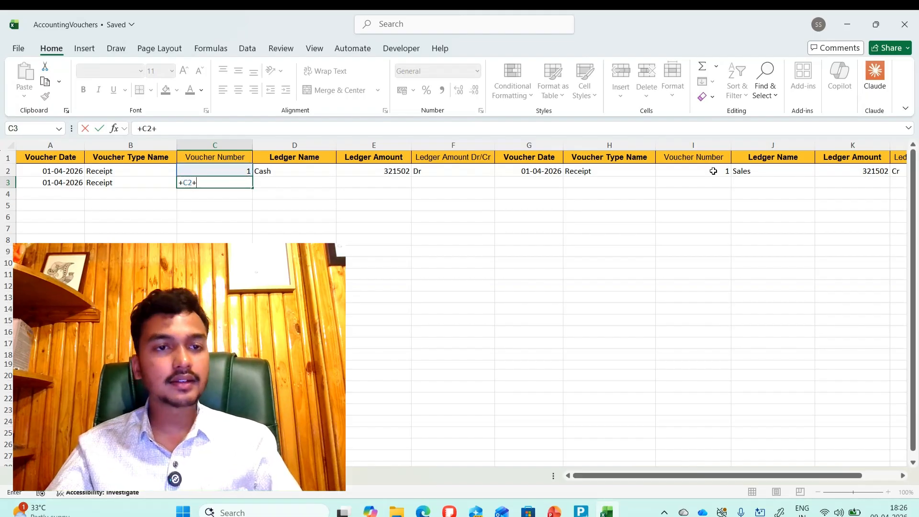
pyautogui.write('1')
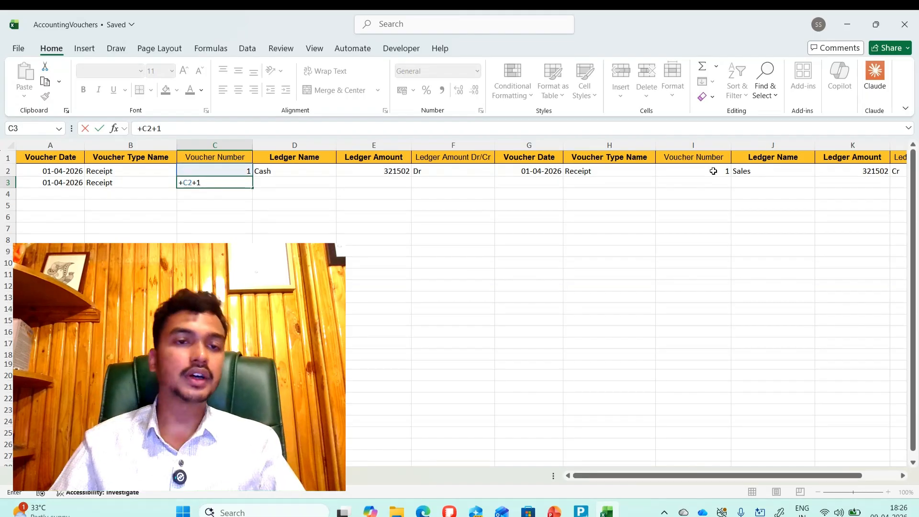
pyautogui.press('Return')
# Fill the Cash ledger, random amount formula and Dr marker from row 2 down into D3:F3.
pyautogui.press('Up')
pyautogui.press('Right')
pyautogui.hotkey('shift', 'Right')
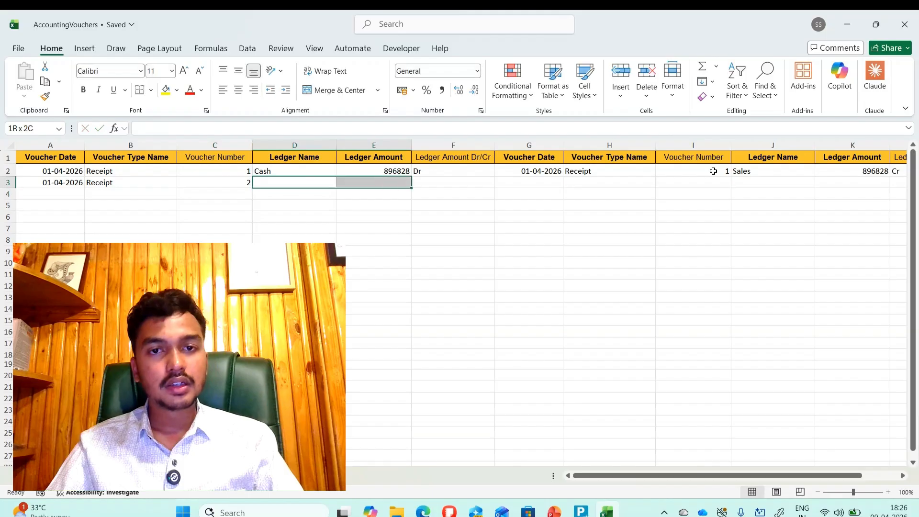
pyautogui.hotkey('shift', 'Right')
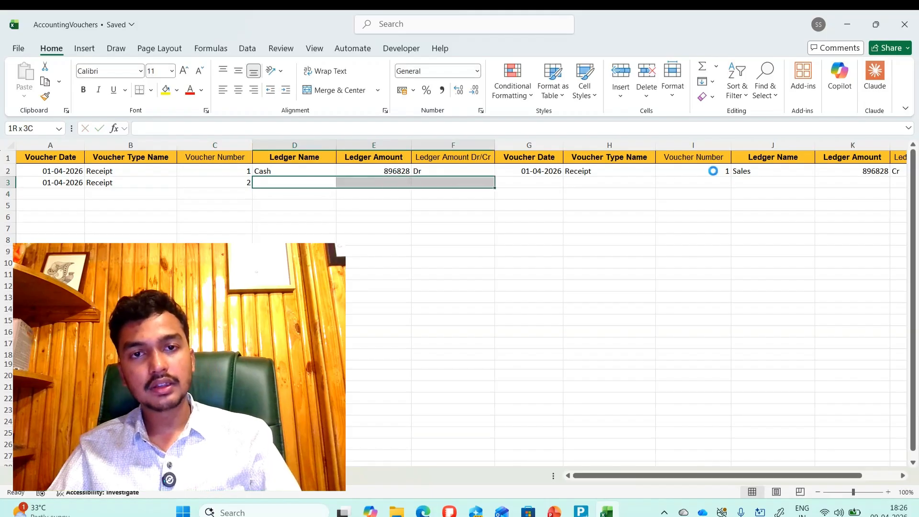
pyautogui.hotkey('ctrl', 'd')
pyautogui.press('Right')
pyautogui.press('Right')
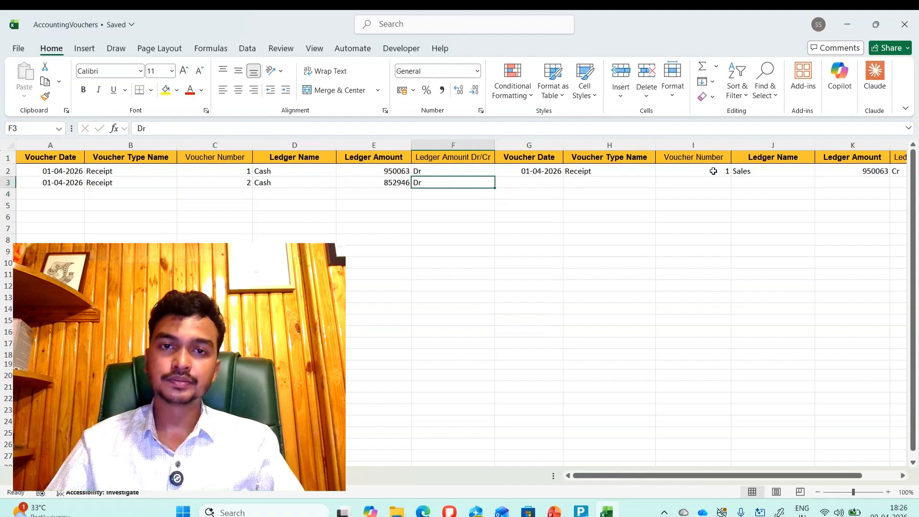
# Fill the row 3 entries in columns A to F down through row 2004.
pyautogui.press('Home')
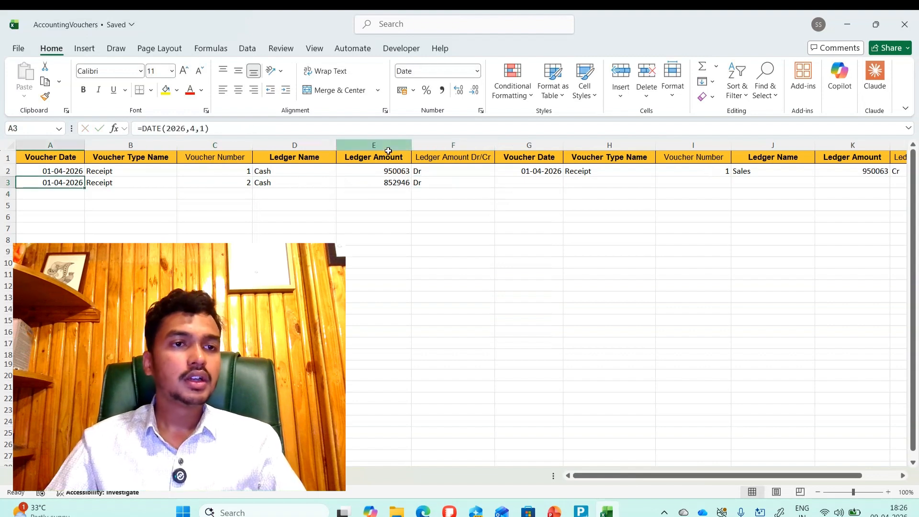
pyautogui.click(30, 128)
pyautogui.write('A')
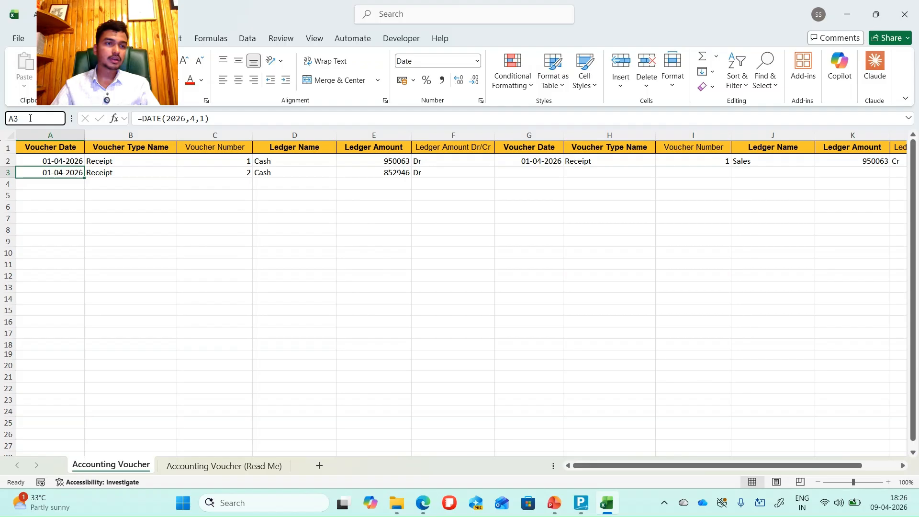
pyautogui.write('2003')
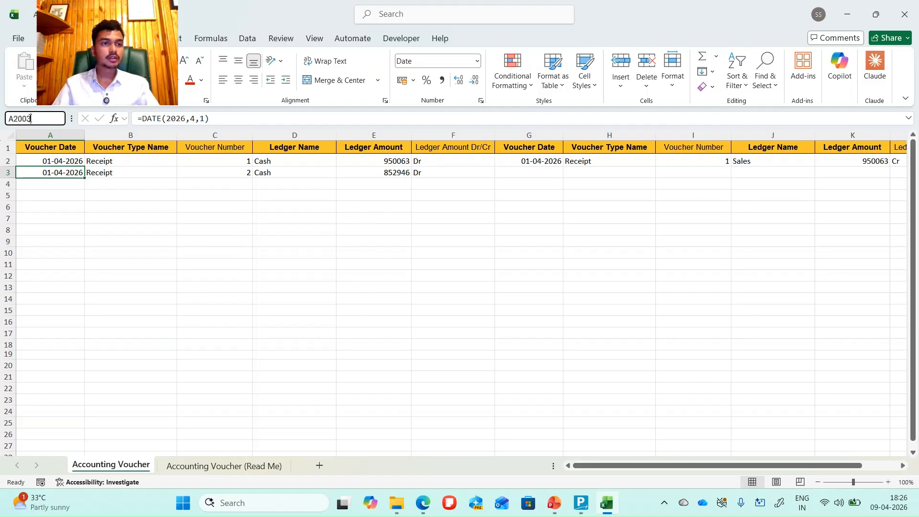
pyautogui.press('BackSpace')
pyautogui.write('4')
pyautogui.press('Return')
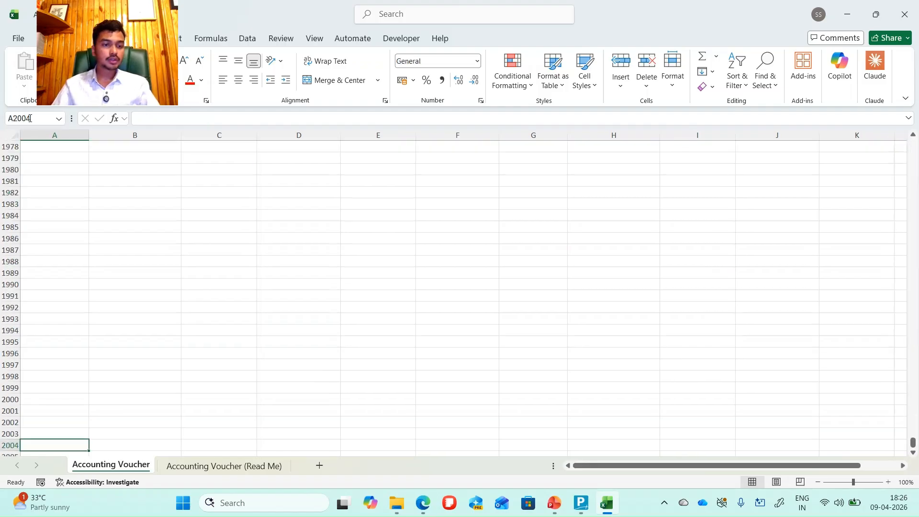
pyautogui.hotkey('shift', 'Right')
pyautogui.hotkey('shift', 'Right')
pyautogui.hotkey('shift', 'Right')
pyautogui.hotkey('shift', 'Right')
pyautogui.hotkey('shift', 'Right')
pyautogui.hotkey('ctrl', 'shift', 'Up')
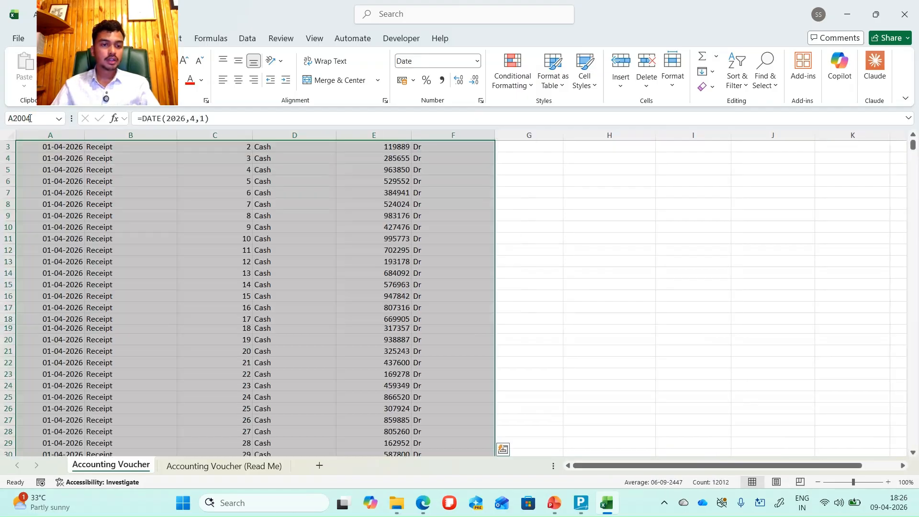
# Examine the filled debit-side columns at row 2004 and the formulas in the first voucher rows.
pyautogui.press('Left')
pyautogui.press('Right')
pyautogui.press('Right')
pyautogui.press('Right')
pyautogui.press('Right')
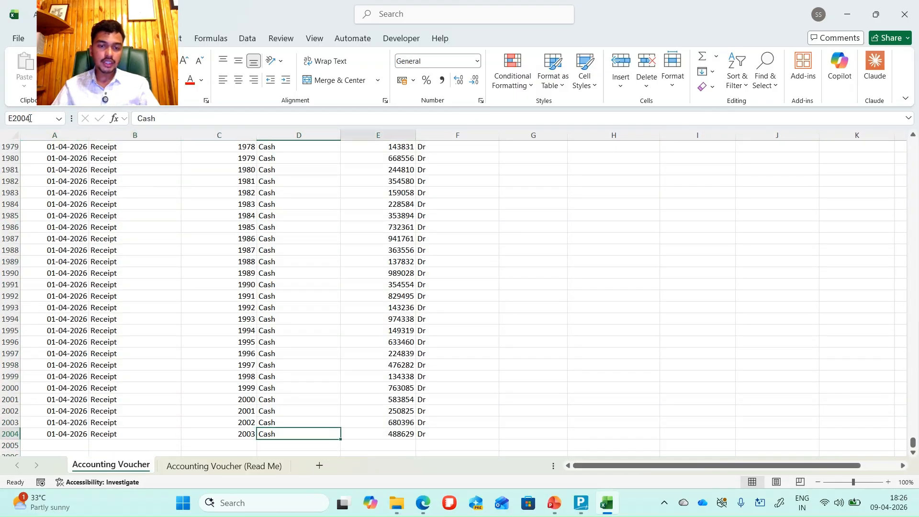
pyautogui.hotkey('ctrl', 'Up')
pyautogui.press('Down')
pyautogui.press('Down')
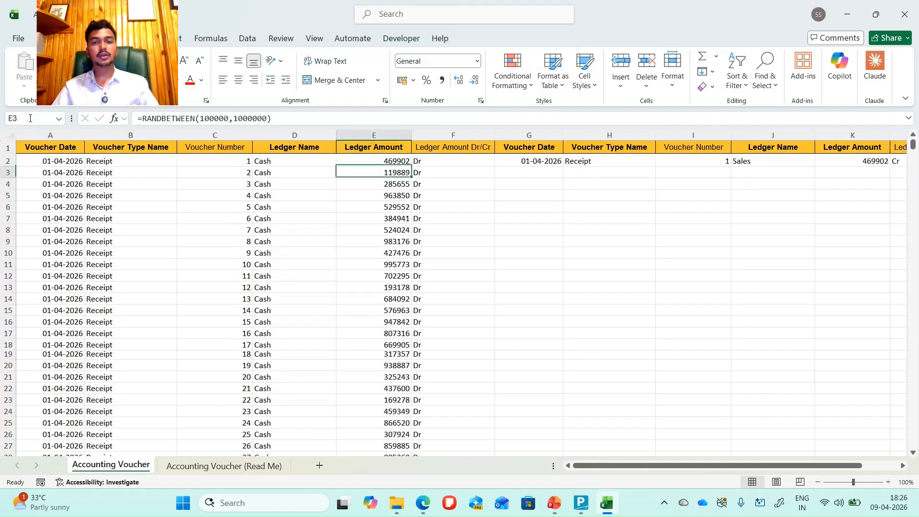
pyautogui.press('Up')
pyautogui.press('Left')
pyautogui.press('Left')
pyautogui.press('Left')
pyautogui.press('Right')
pyautogui.press('Right')
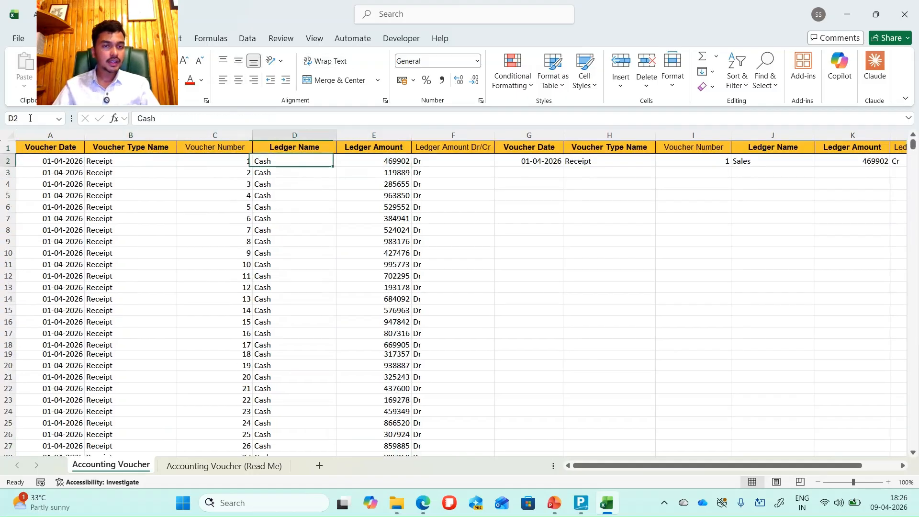
pyautogui.press('Right')
pyautogui.press('Right')
pyautogui.press('Left')
pyautogui.press('Right')
pyautogui.press('Right')
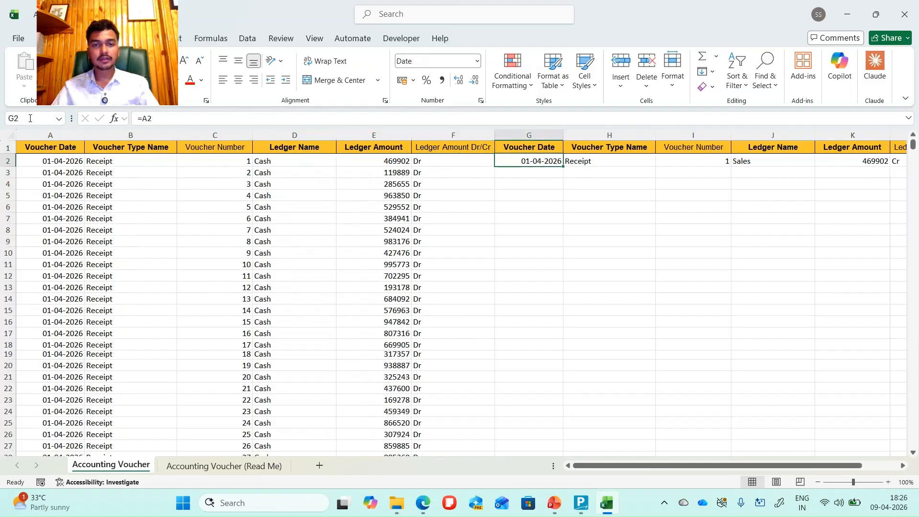
# Fill the credit-side entries in G2:L2 down through row 2004.
pyautogui.press('Left')
pyautogui.hotkey('ctrl', 'Down')
pyautogui.press('Right')
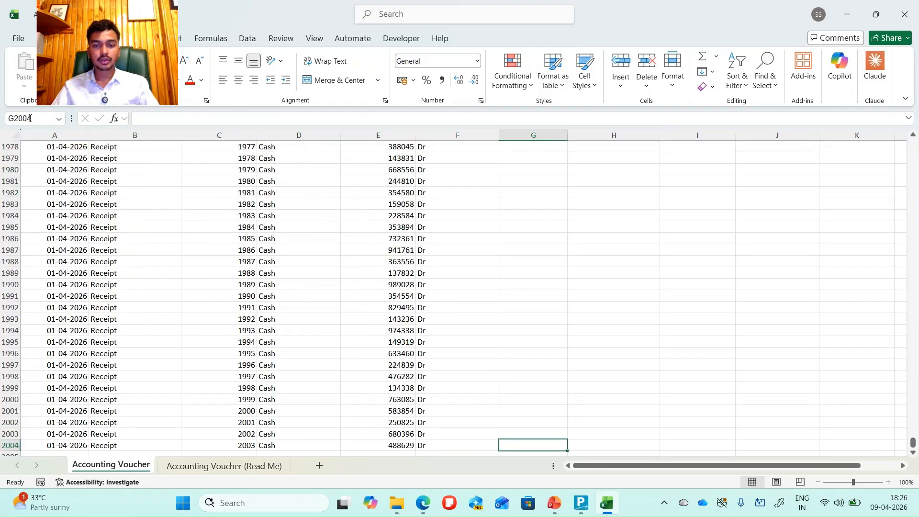
pyautogui.hotkey('shift', 'Right')
pyautogui.hotkey('shift', 'Right')
pyautogui.hotkey('shift', 'Right')
pyautogui.hotkey('shift', 'Right')
pyautogui.hotkey('shift', 'Right')
pyautogui.hotkey('ctrl', 'shift', 'Up')
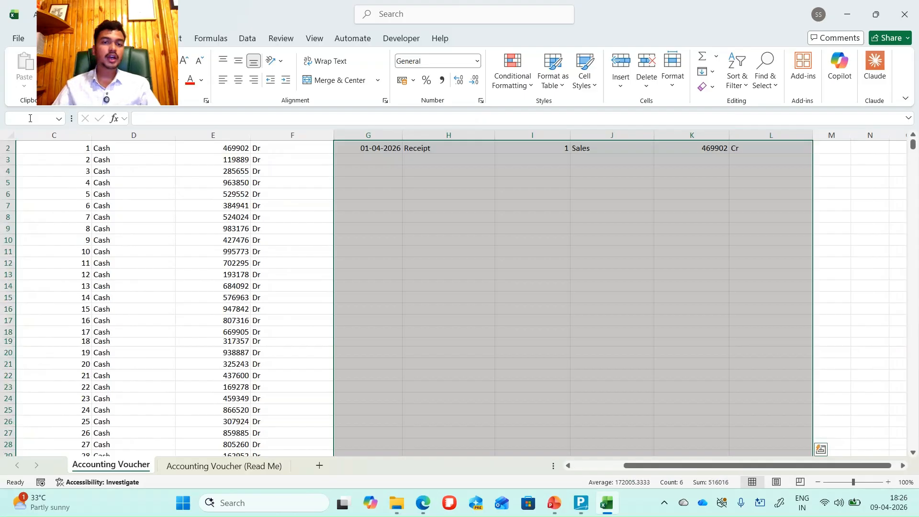
pyautogui.hotkey('ctrl', 'd')
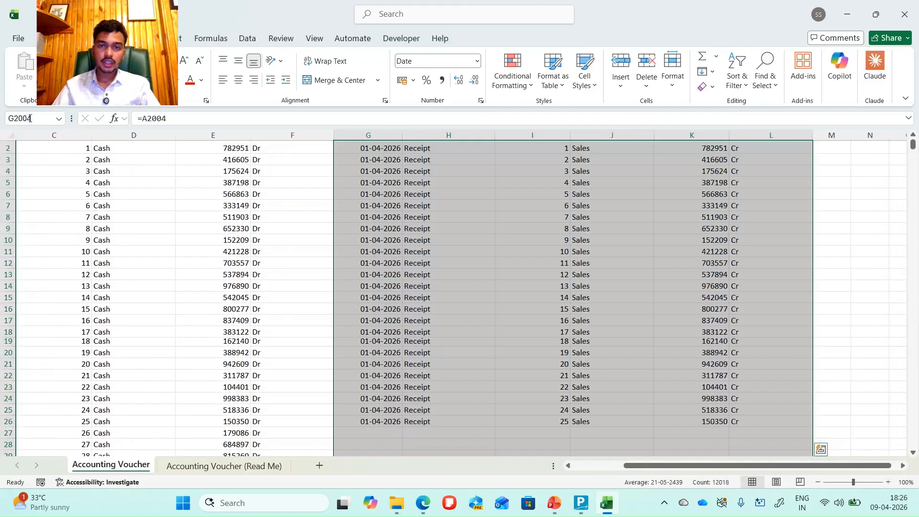
# Check the filled credit-side columns at the end of the data and back at the header row.
pyautogui.hotkey('ctrl', 'Down')
pyautogui.press('Up')
pyautogui.press('Down')
pyautogui.press('Down')
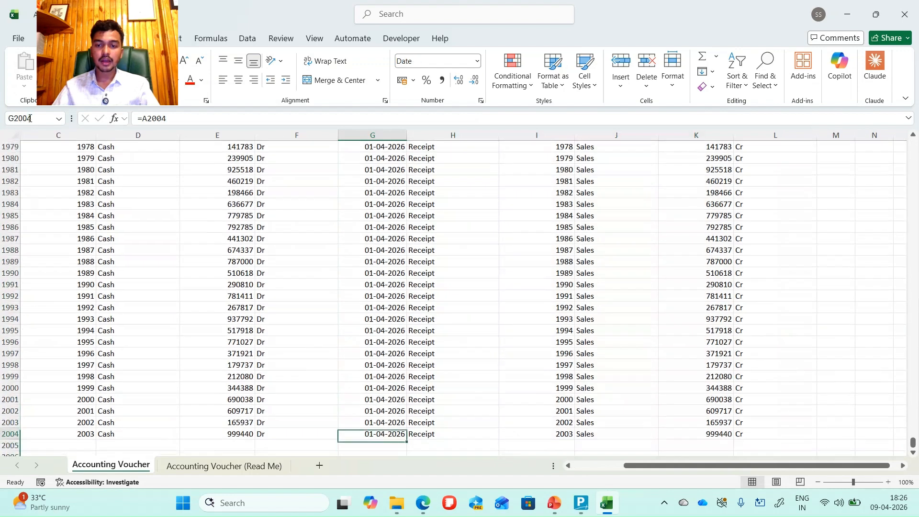
pyautogui.press('Up')
pyautogui.press('Right')
pyautogui.hotkey('ctrl', 'Up')
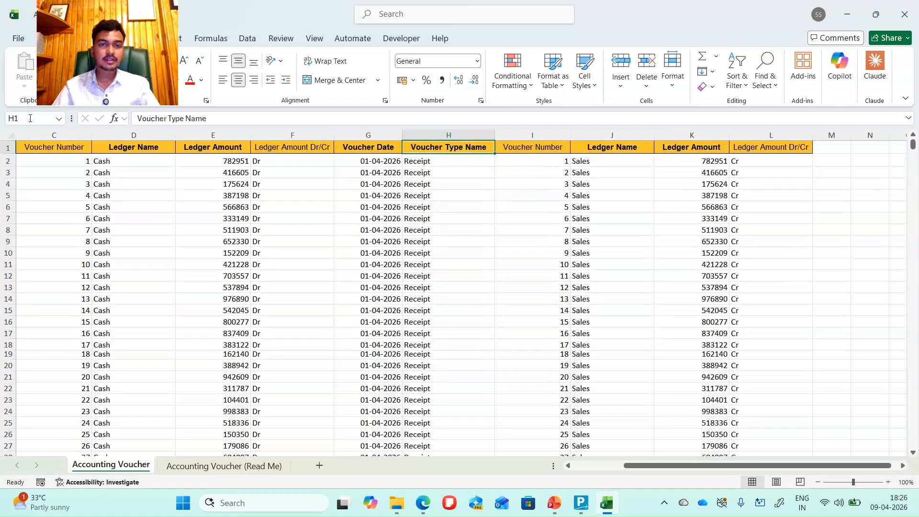
# Replace the formulas in the whole table A1:L2004 with fixed values using Paste Special Values.
pyautogui.hotkey('ctrl', 'Left')
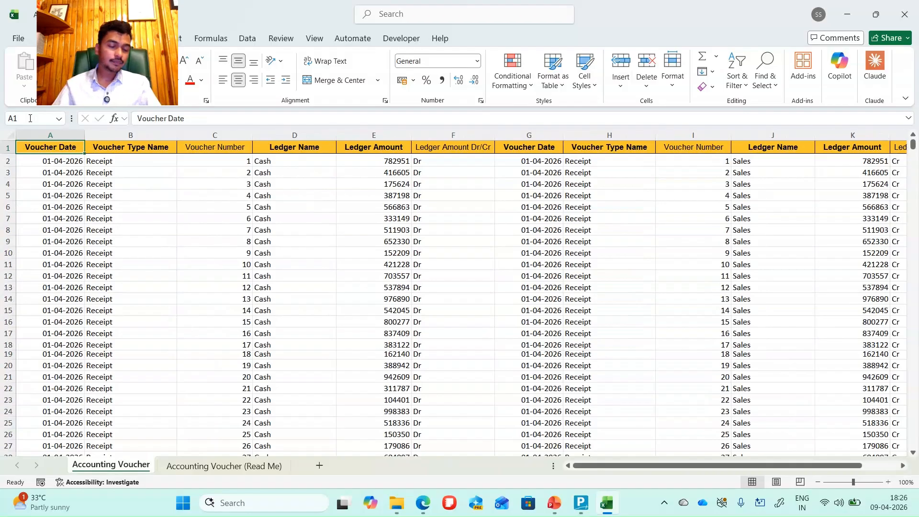
pyautogui.hotkey('ctrl', 'shift', 'Right')
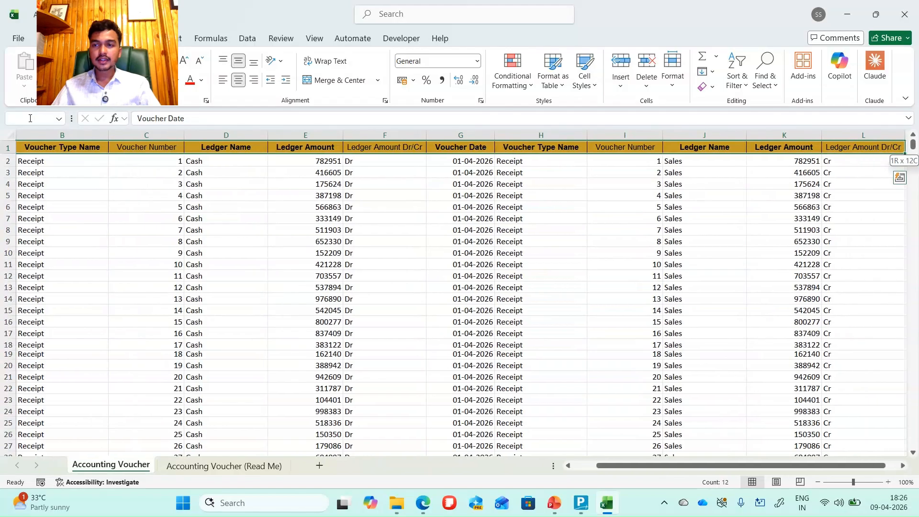
pyautogui.hotkey('ctrl', 'shift', 'Down')
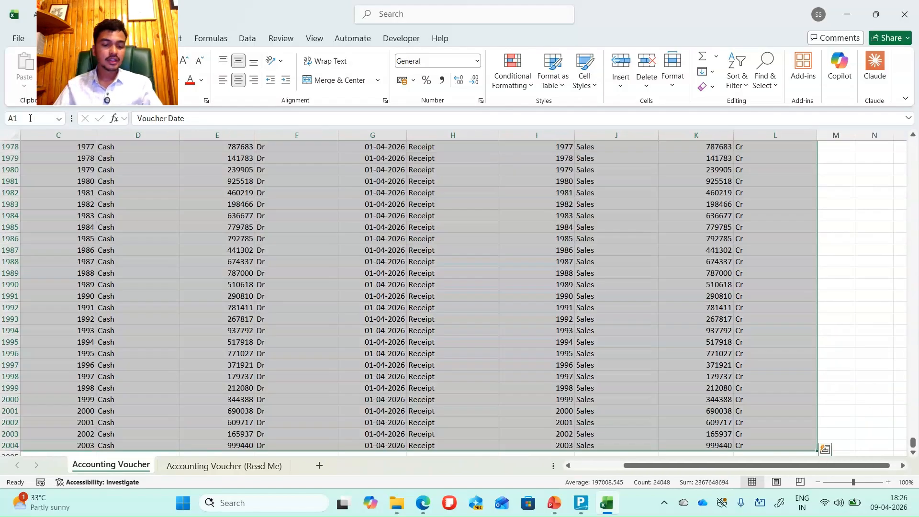
pyautogui.hotkey('ctrl', 'c')
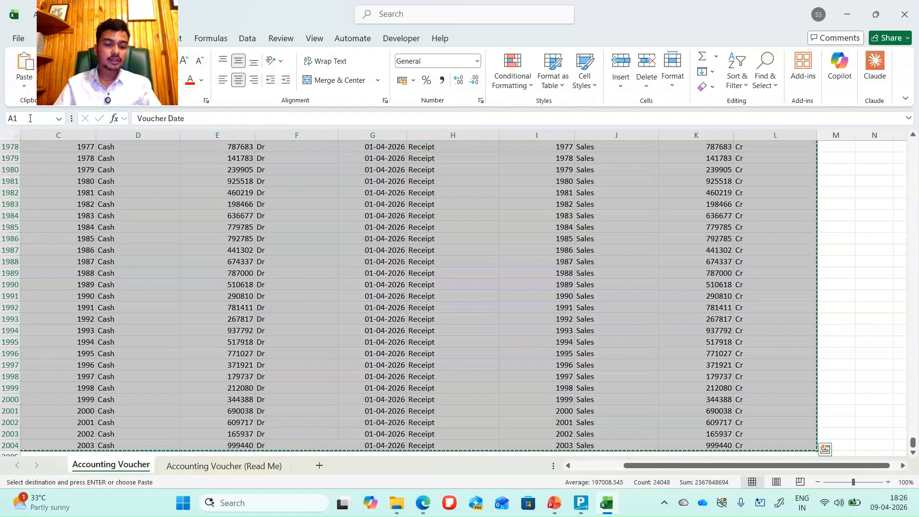
pyautogui.hotkey('ctrl', 'BackSpace')
pyautogui.hotkey('ctrl', 'alt', 'v')
pyautogui.press('v')
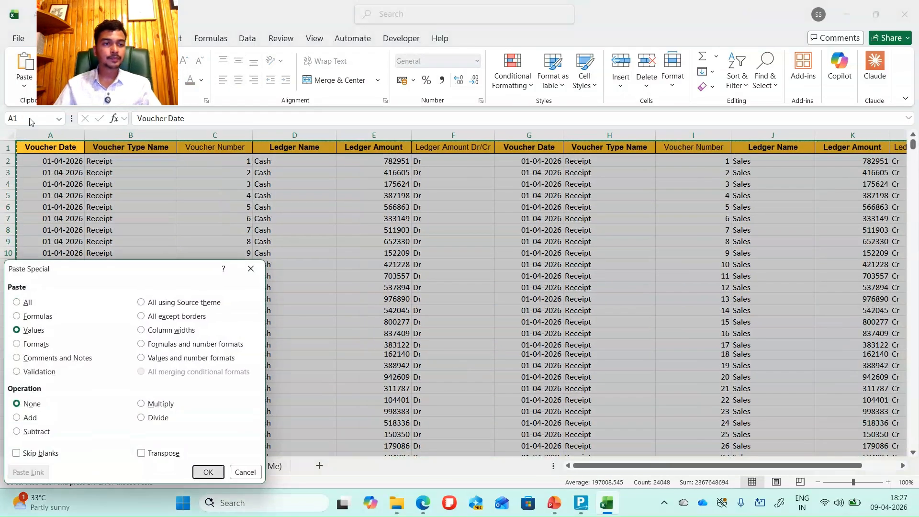
pyautogui.press('Return')
pyautogui.press('Return')
# Check the contents of the first debit-side voucher rows for fixed values instead of formulas.
pyautogui.press('Right')
pyautogui.press('Right')
pyautogui.press('Down')
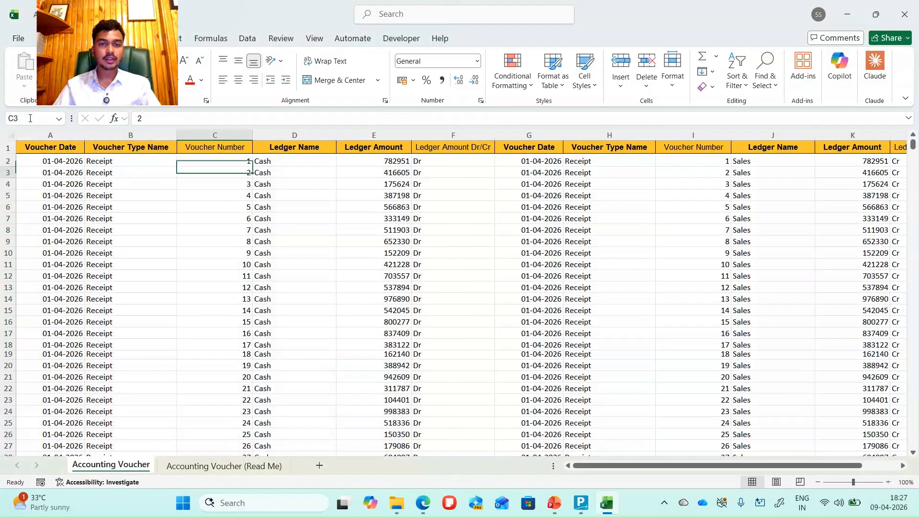
pyautogui.press('Right')
pyautogui.press('Right')
pyautogui.press('Up')
pyautogui.press('Left')
pyautogui.press('Left')
pyautogui.press('Left')
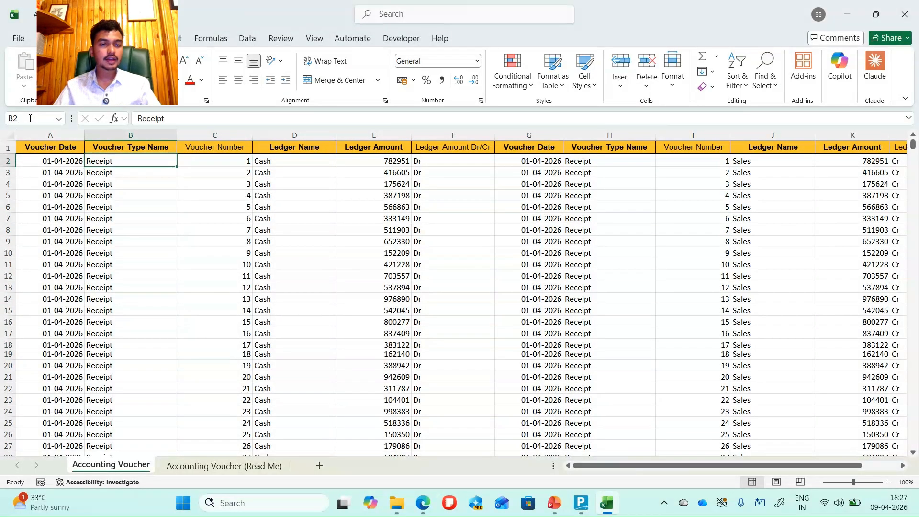
pyautogui.press('Left')
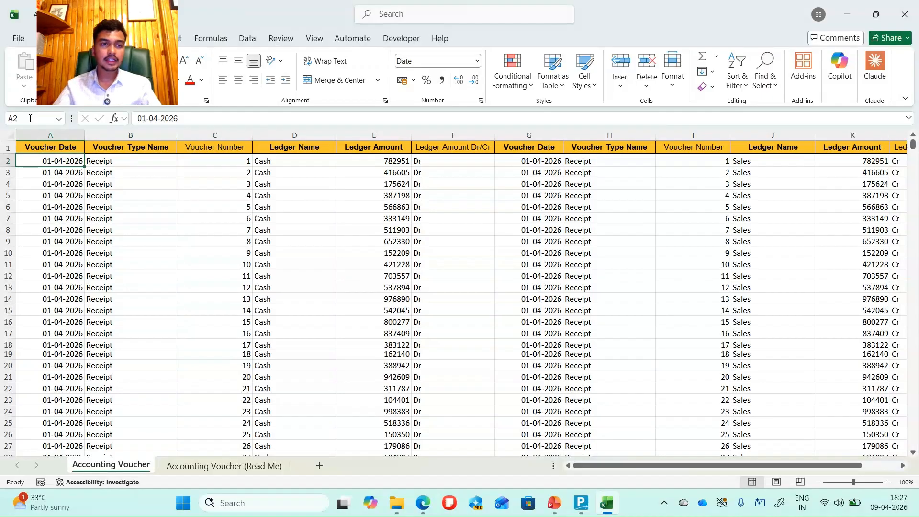
pyautogui.press('Up')
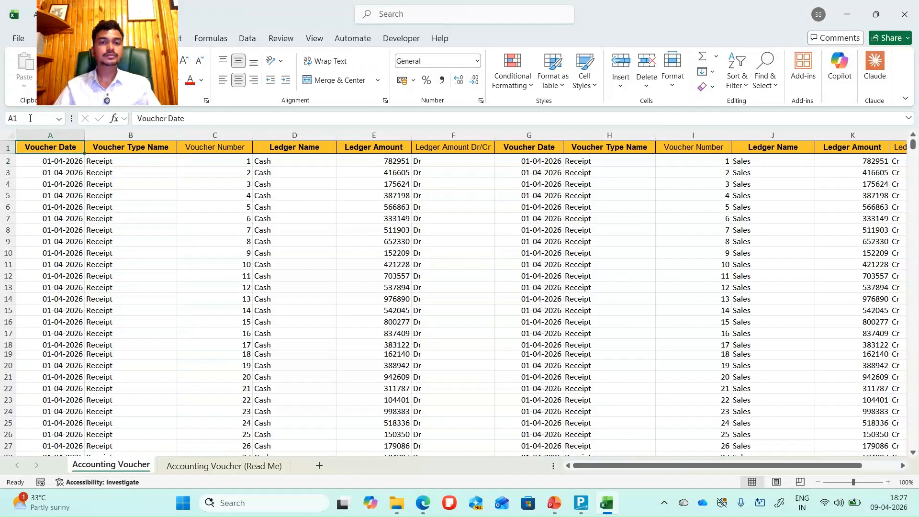
# Compare the debit-side headers in row 1 with the start of the credit-side headers at G1.
pyautogui.press('Right')
pyautogui.press('Right')
pyautogui.press('Right')
pyautogui.press('Right')
pyautogui.press('Right')
pyautogui.press('Right')
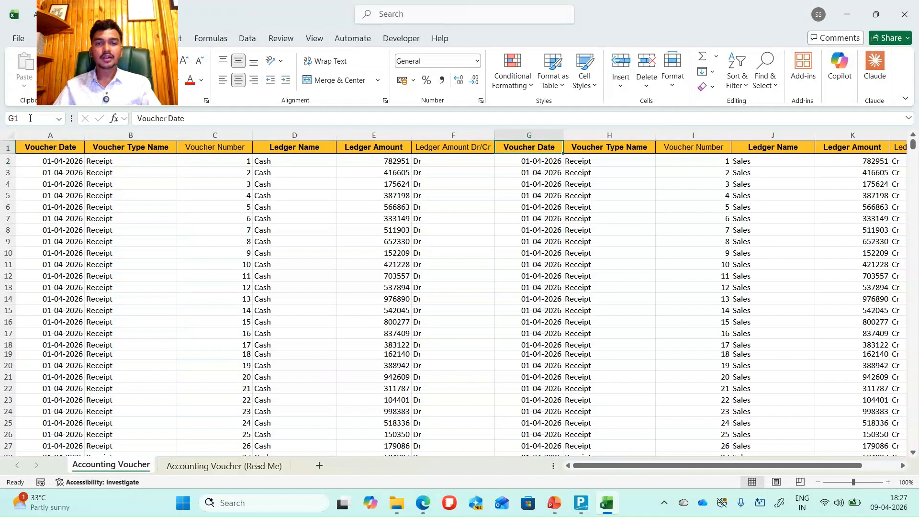
pyautogui.press('Left')
pyautogui.press('Left')
pyautogui.press('Left')
pyautogui.press('Left')
pyautogui.press('Left')
pyautogui.press('Left')
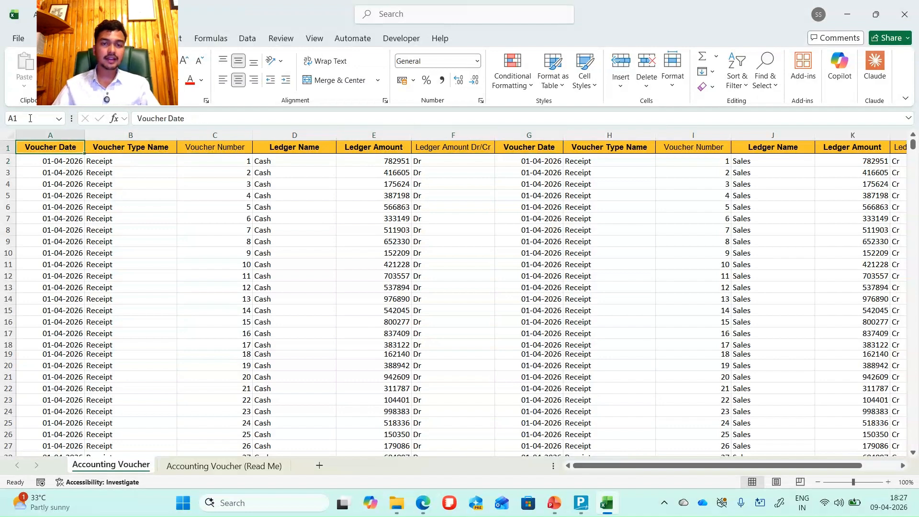
# Move the credit-side block G1:L2004 beneath the debit-side entries, starting at cell A2005.
pyautogui.press('Right')
pyautogui.press('Right')
pyautogui.press('Right')
pyautogui.press('Right')
pyautogui.press('Right')
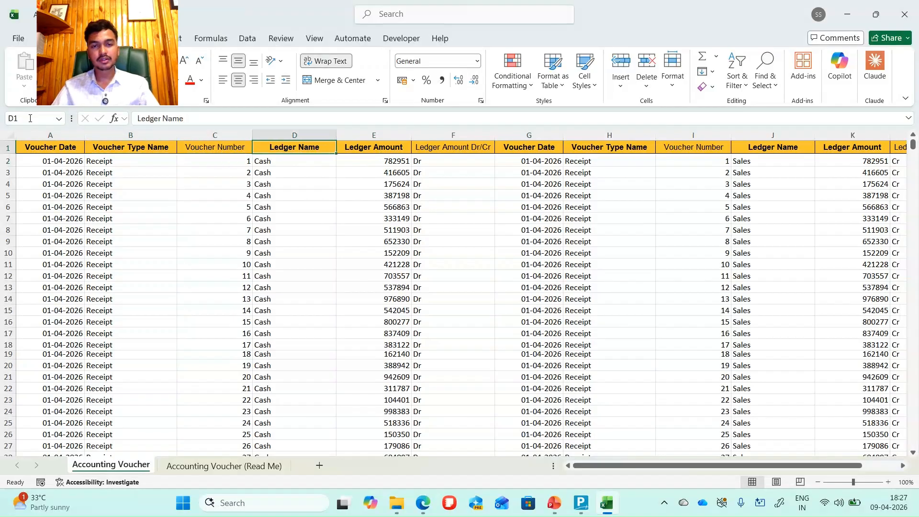
pyautogui.press('Right')
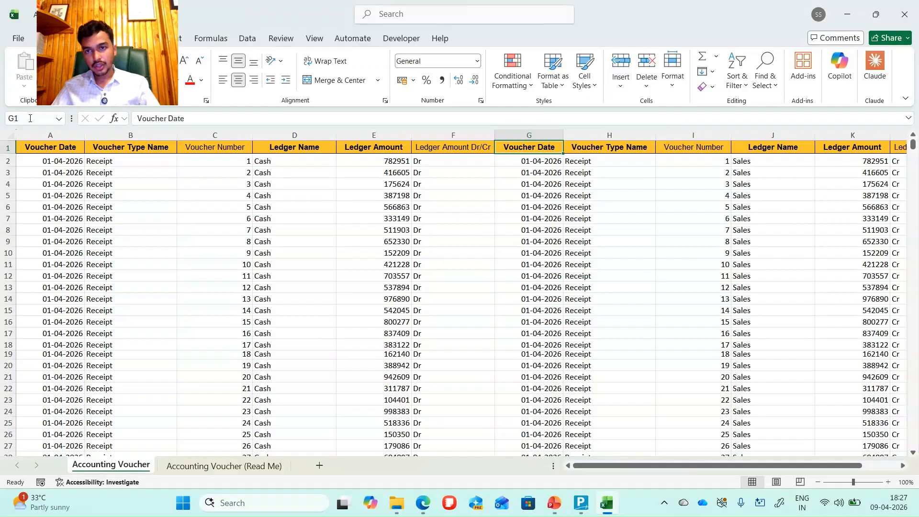
pyautogui.hotkey('ctrl', 'shift', 'Right')
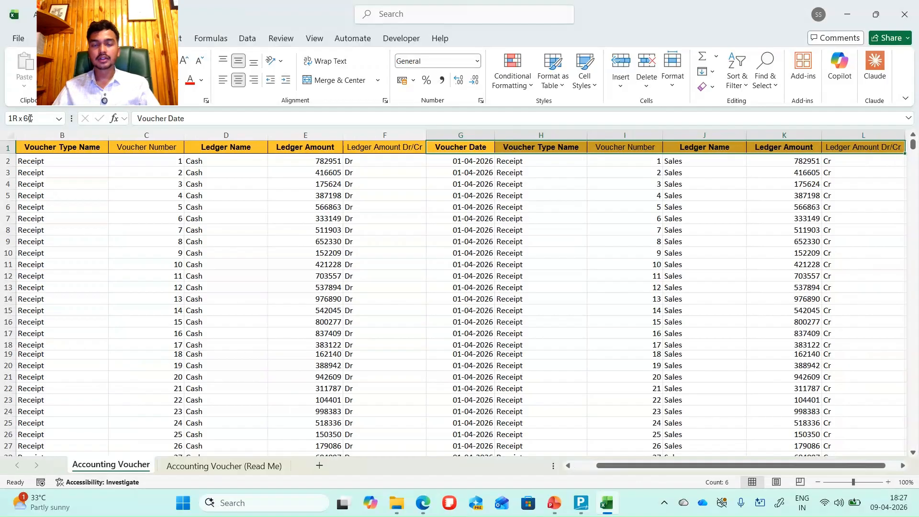
pyautogui.hotkey('ctrl', 'shift', 'Down')
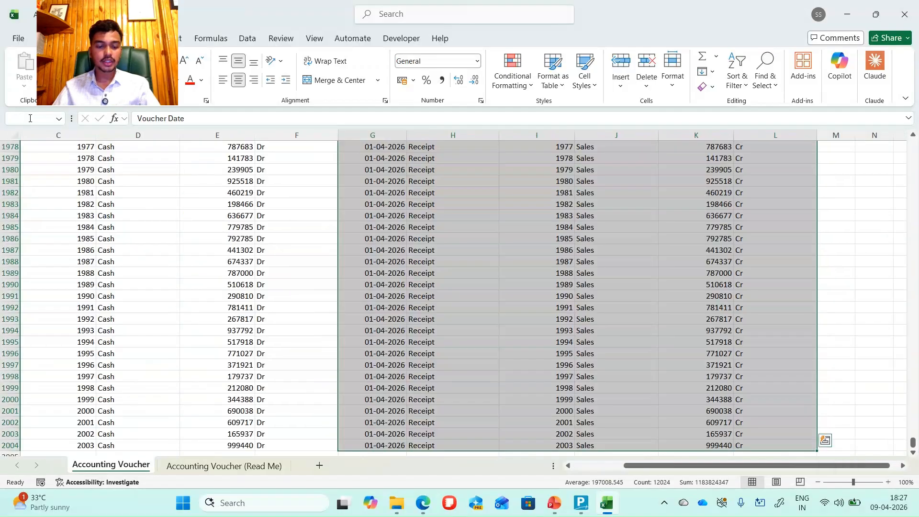
pyautogui.hotkey('ctrl', 'c')
pyautogui.hotkey('ctrl', 'BackSpace')
pyautogui.press('Down')
pyautogui.hotkey('ctrl', 'Down')
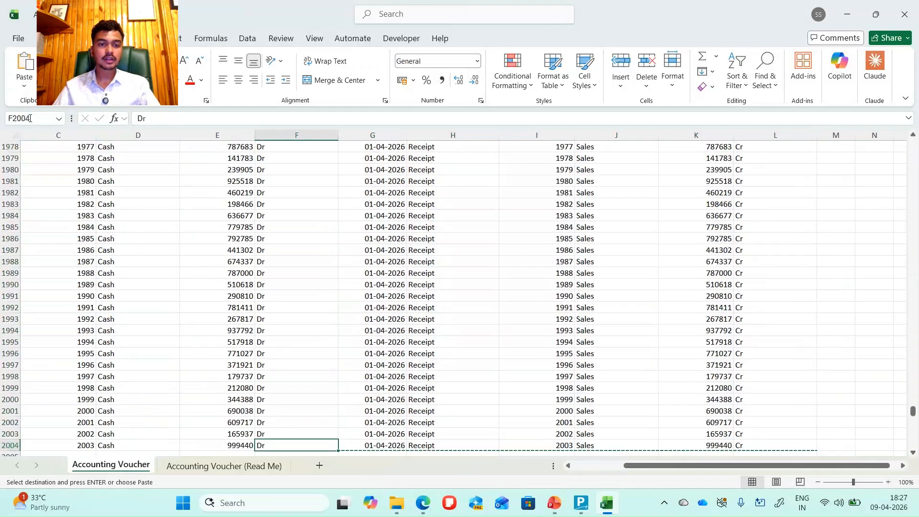
pyautogui.hotkey('ctrl', 'Left')
pyautogui.press('Down')
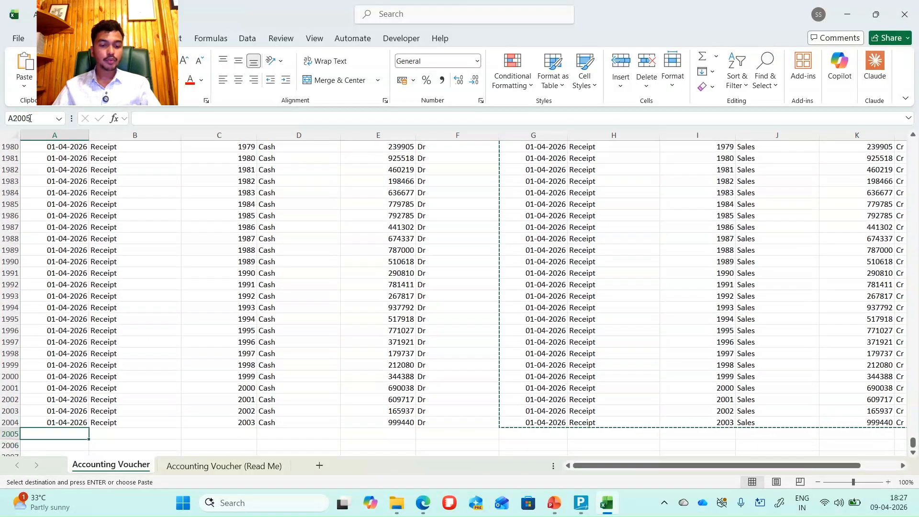
pyautogui.hotkey('ctrl', 'v')
# Examine the moved Sales entries below row 2005 and return to the repeated header row.
pyautogui.press('Down')
pyautogui.press('Down')
pyautogui.press('Down')
pyautogui.press('Down')
pyautogui.press('Down')
pyautogui.press('Down')
pyautogui.press('Down')
pyautogui.press('Down')
pyautogui.press('Down')
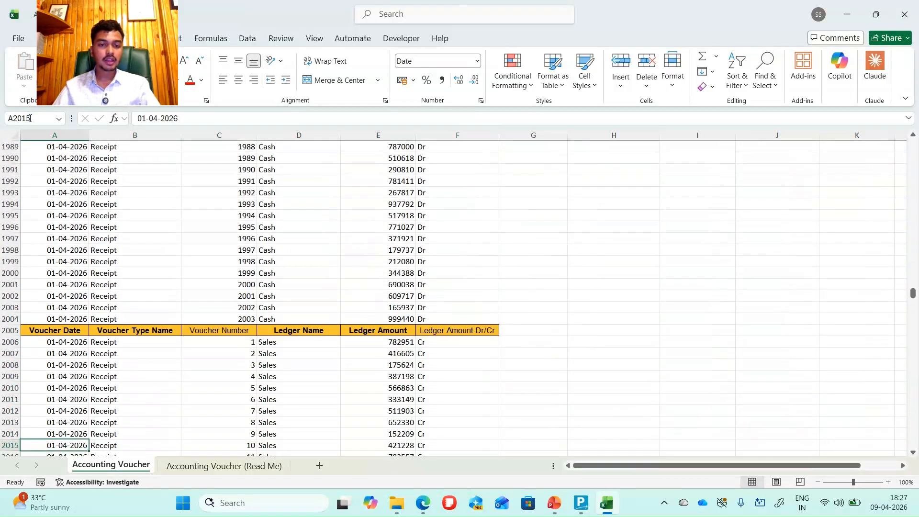
pyautogui.press('Up')
pyautogui.press('Up')
pyautogui.press('Up')
pyautogui.press('Up')
pyautogui.press('Up')
pyautogui.press('Up')
pyautogui.press('Up')
pyautogui.press('Up')
pyautogui.press('Up')
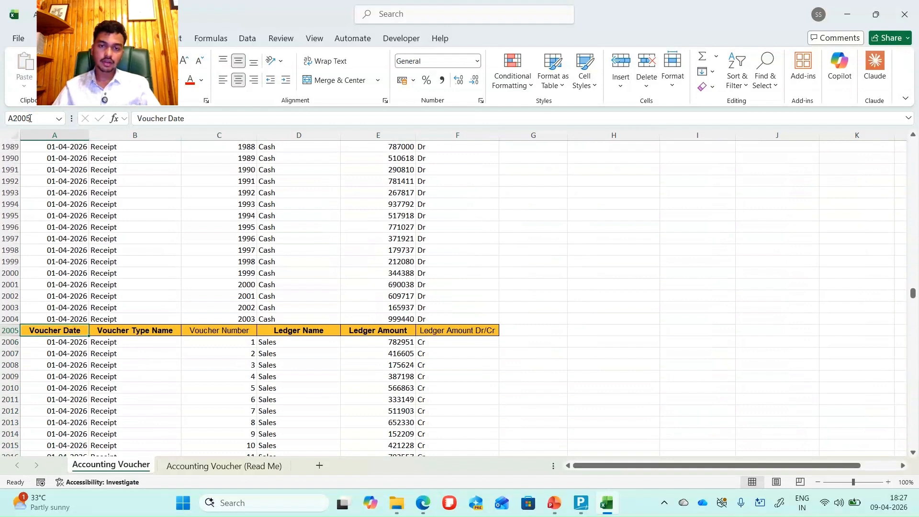
# Delete the repeated header row 2005 and undo the accidental deletion of the first Sales entry.
pyautogui.hotkey('shift', 'space')
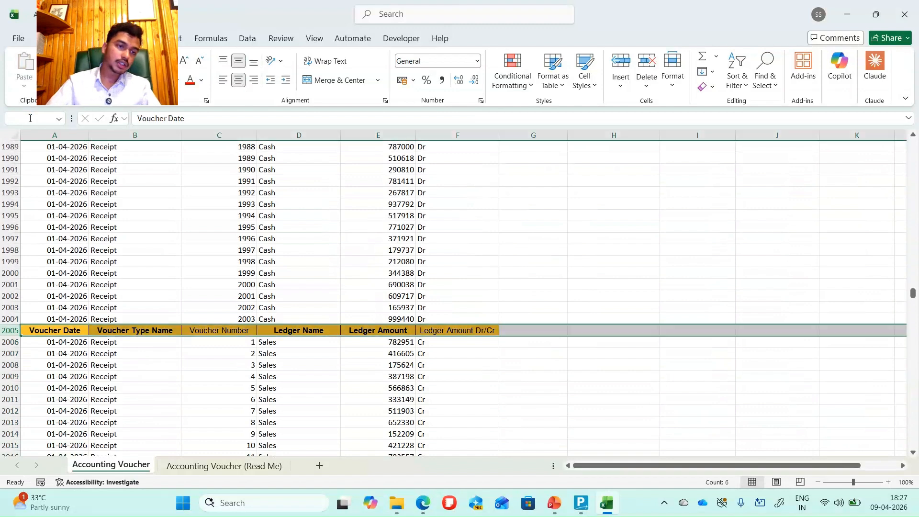
pyautogui.hotkey('ctrl', '-')
pyautogui.hotkey('ctrl', '-')
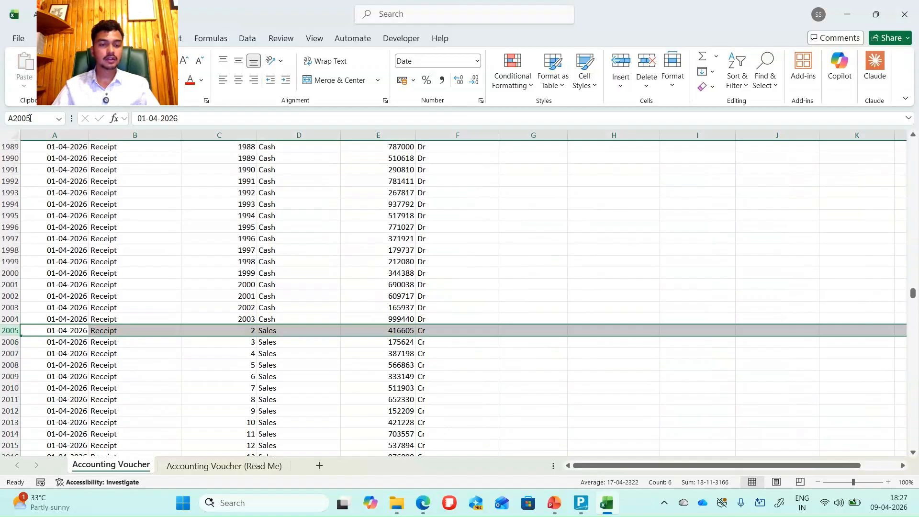
pyautogui.hotkey('ctrl', 'z')
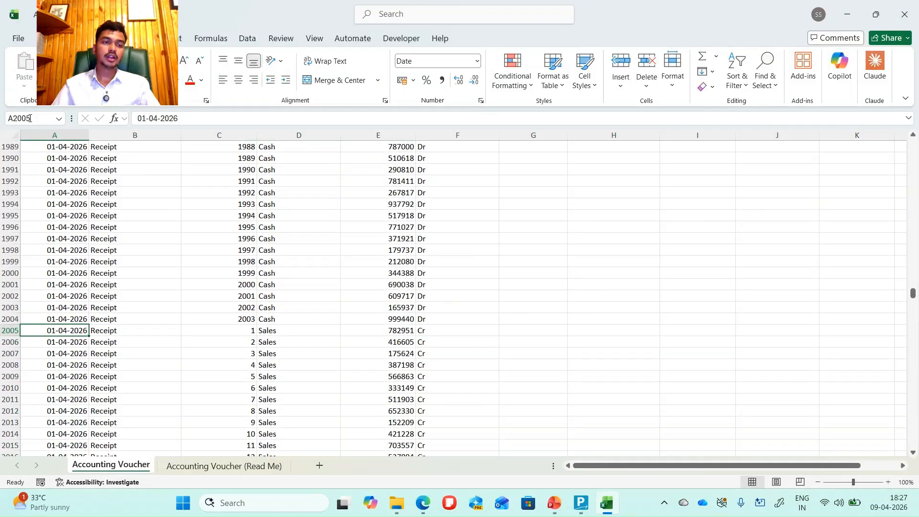
# Add filters to header row 1 and sort the table by Voucher Number from smallest to largest.
pyautogui.hotkey('ctrl', 'Home')
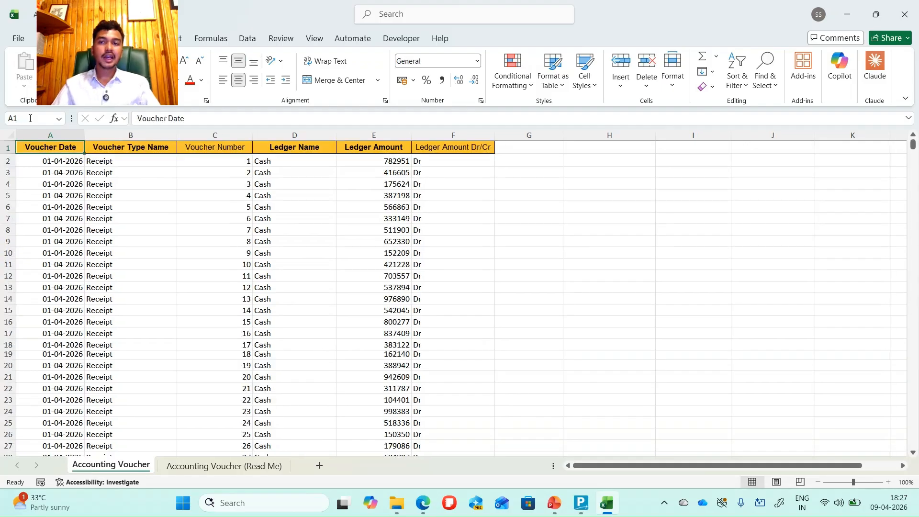
pyautogui.hotkey('shift', 'space')
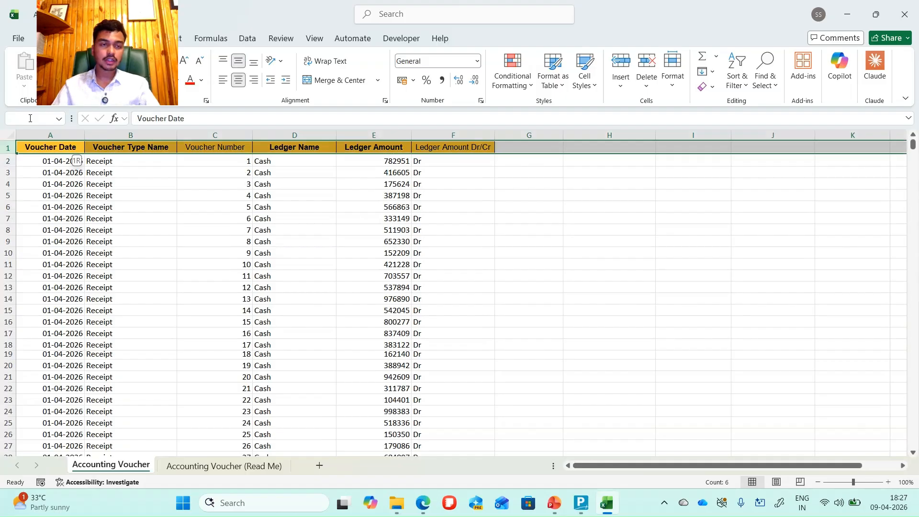
pyautogui.hotkey('ctrl', 'shift', 'l')
pyautogui.press('Right')
pyautogui.press('Right')
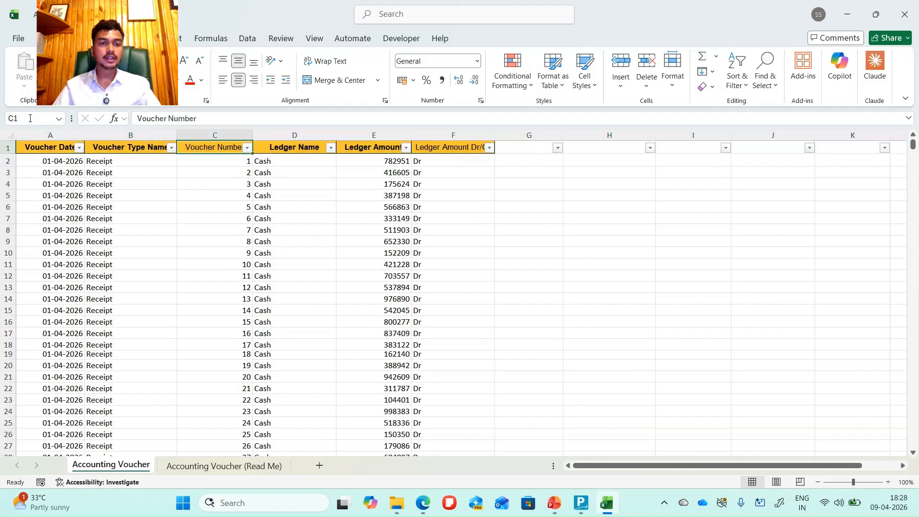
pyautogui.hotkey('alt', 'Down')
pyautogui.press('Return')
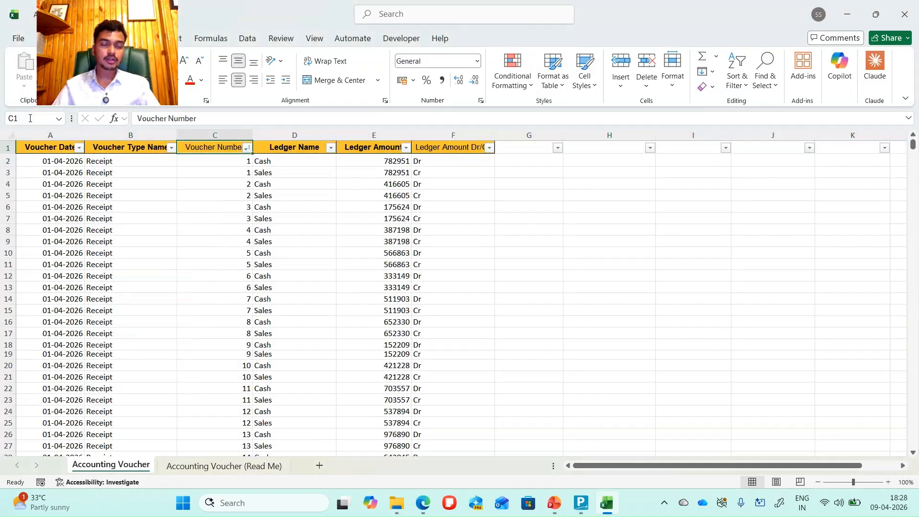
# Review the sorted rows, checking how the ledger names, amounts and Dr/Cr entries pair up for each voucher number.
pyautogui.press('Right')
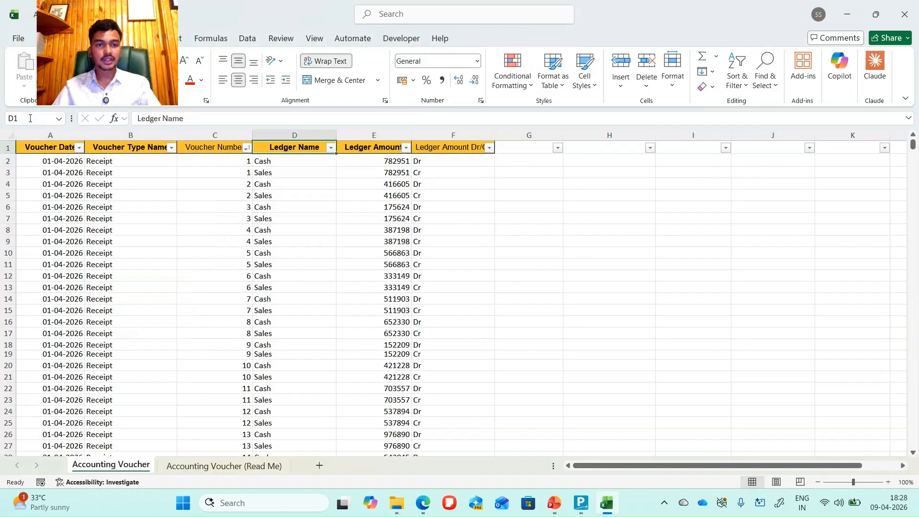
pyautogui.press('Down')
pyautogui.press('Right')
pyautogui.press('Down')
pyautogui.press('Right')
pyautogui.press('Down')
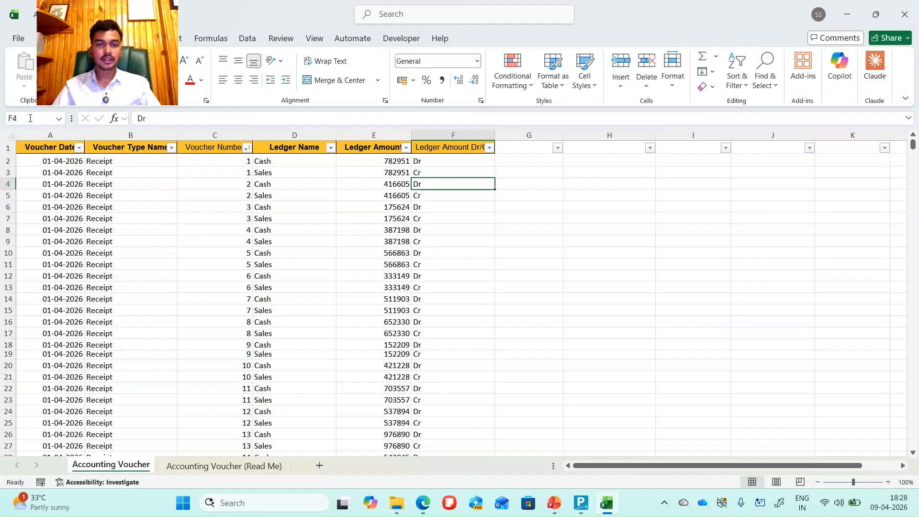
pyautogui.press('Down')
pyautogui.press('Down')
pyautogui.press('Down')
pyautogui.press('Down')
pyautogui.press('Down')
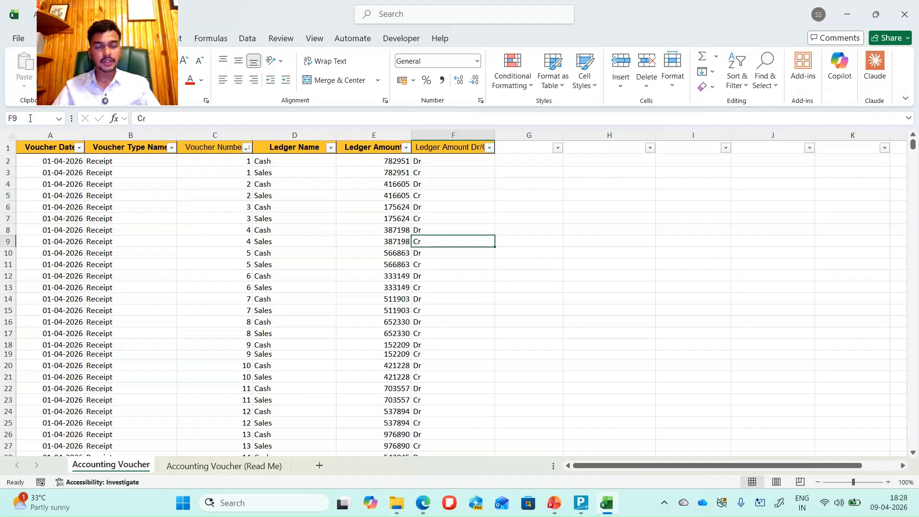
pyautogui.press('Up')
pyautogui.press('Up')
pyautogui.press('Up')
pyautogui.press('Up')
pyautogui.press('Up')
pyautogui.press('Up')
pyautogui.press('Up')
pyautogui.press('Up')
pyautogui.press('Left')
pyautogui.press('Left')
pyautogui.press('Left')
pyautogui.press('Left')
pyautogui.press('Left')
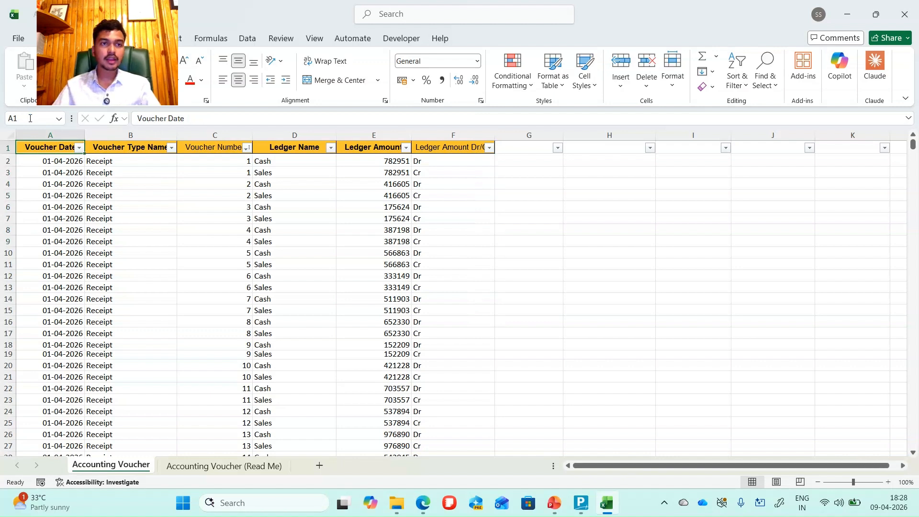
# Close the workbook and open the transactions import form for the Tally Import company in TallyPrime.
pyautogui.click(905, 11)
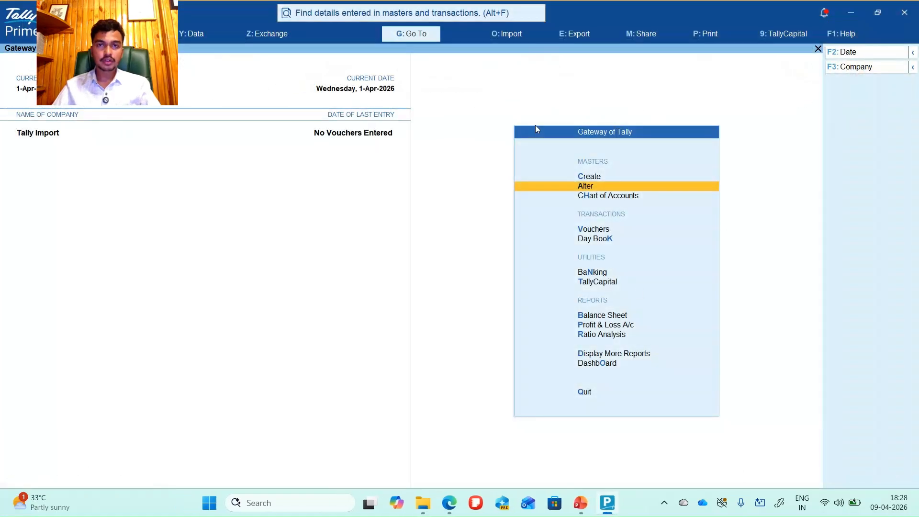
pyautogui.click(505, 38)
pyautogui.press('Down')
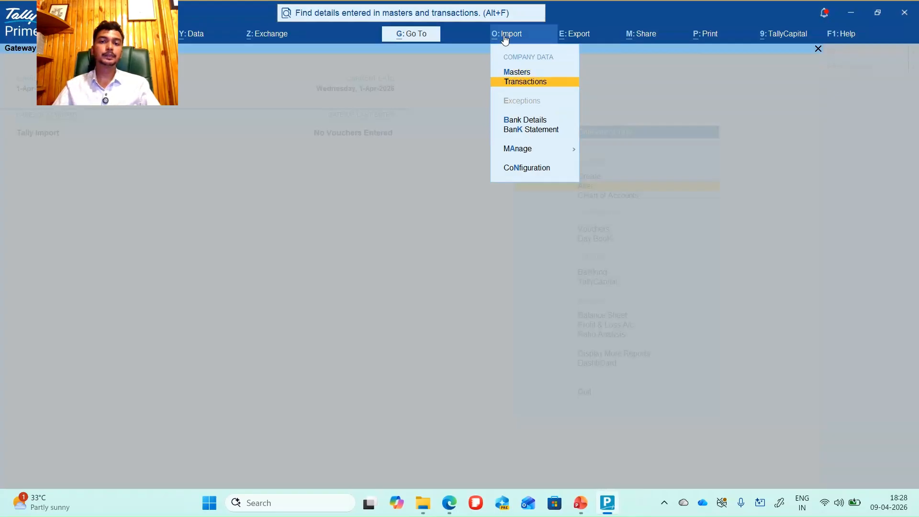
pyautogui.press('Return')
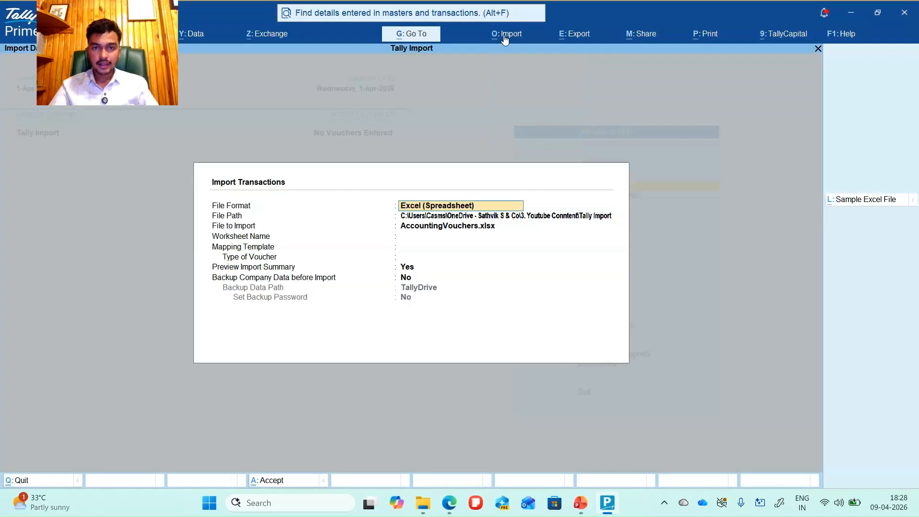
# Keep Excel (Spreadsheet) as the file format and choose to specify a custom path for the file to import.
pyautogui.press('Return')
pyautogui.press('Return')
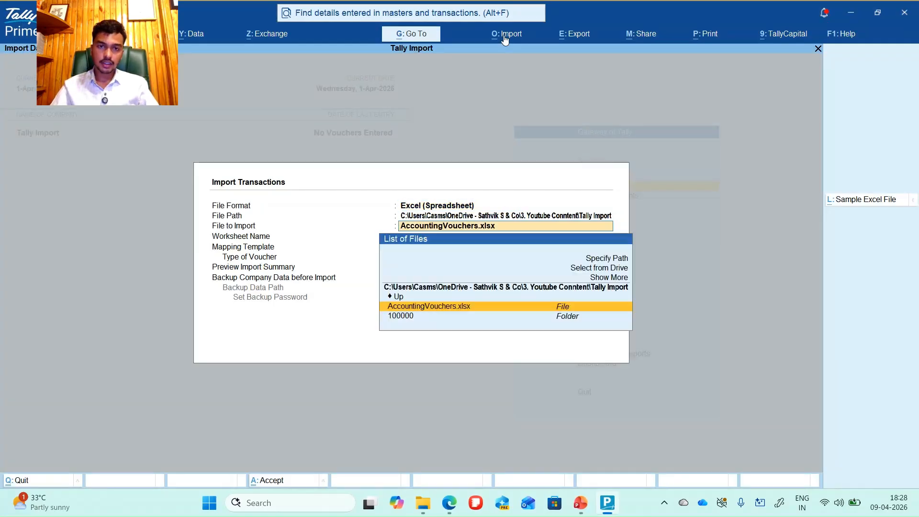
pyautogui.press('Up')
pyautogui.press('Up')
pyautogui.press('Up')
pyautogui.press('Up')
pyautogui.press('Return')
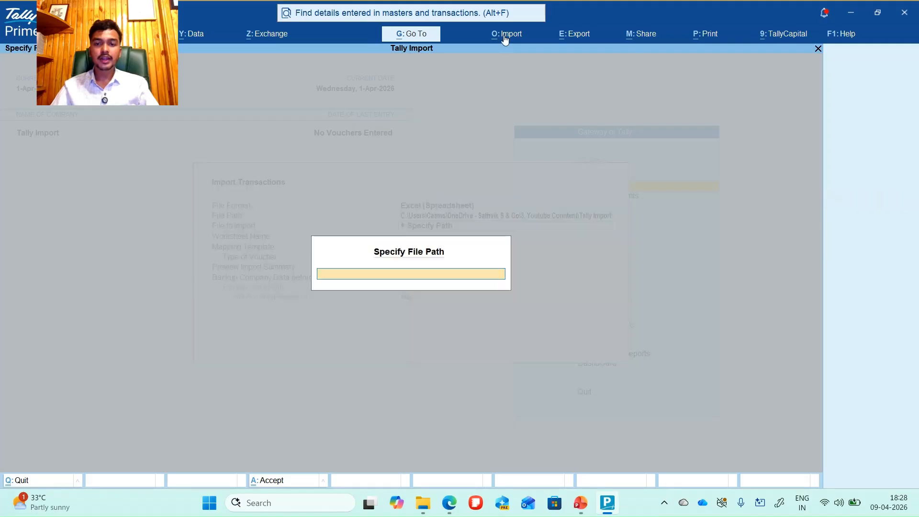
# Copy the Tally Import folder's path from File Explorer and enter it as the file path in TallyPrime.
pyautogui.hotkey('alt', 'Tab')
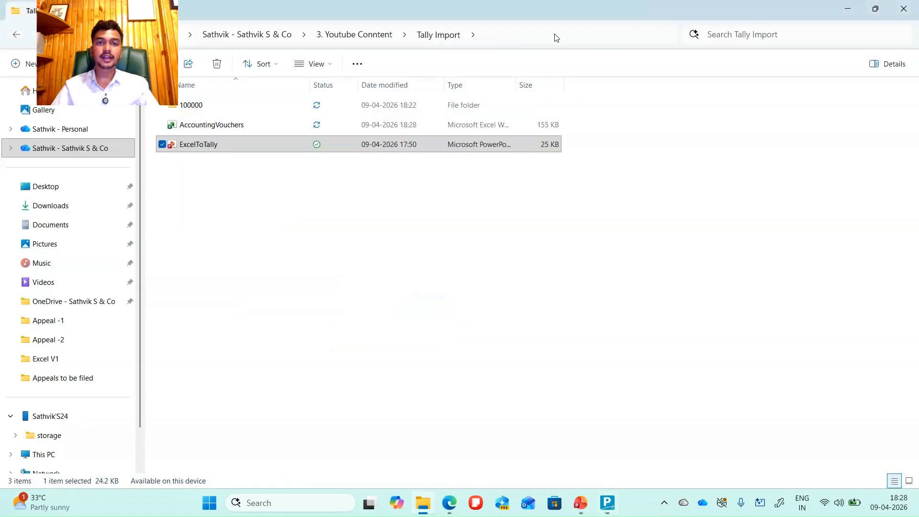
pyautogui.click(556, 36)
pyautogui.hotkey('ctrl', 'c')
pyautogui.press('Escape')
pyautogui.hotkey('alt', 'Tab')
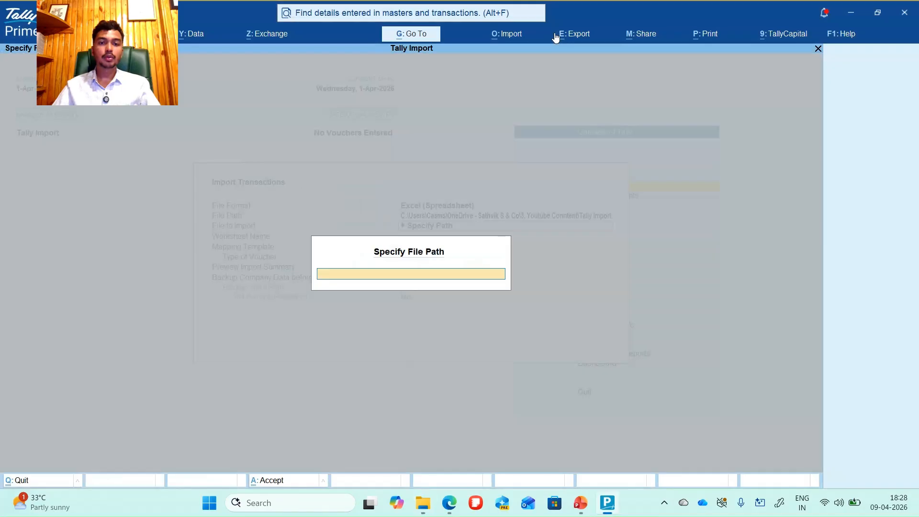
pyautogui.hotkey('ctrl', 'v')
pyautogui.press('Return')
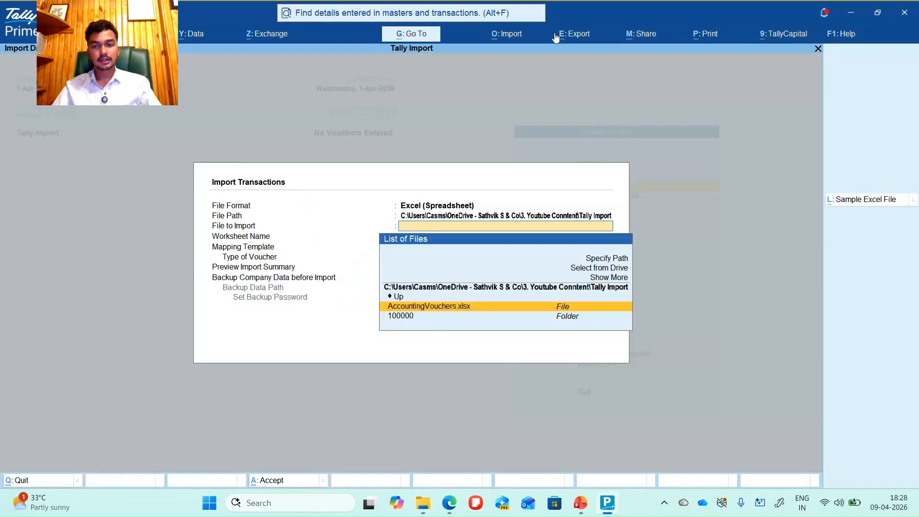
# Select AccountingVouchers.xlsx, its Accounting Voucher worksheet and the Default Template, keeping the import summary preview on.
pyautogui.press('Return')
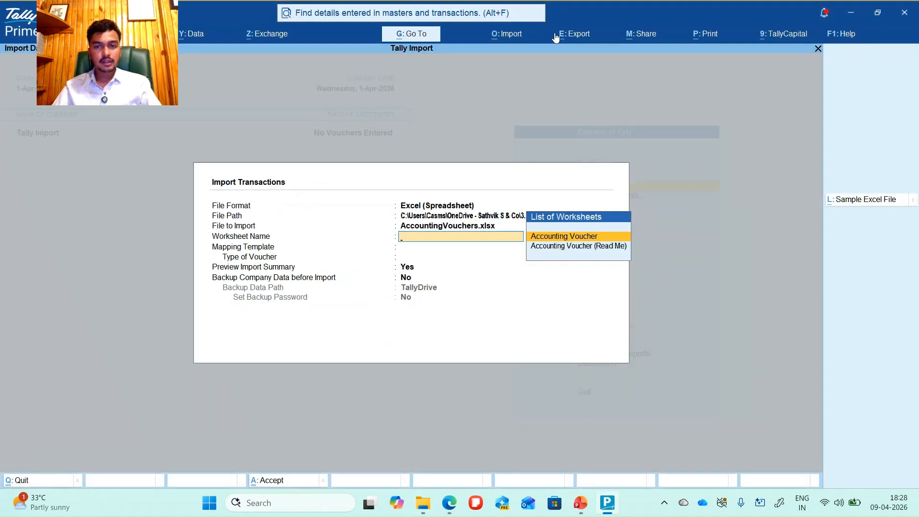
pyautogui.press('Return')
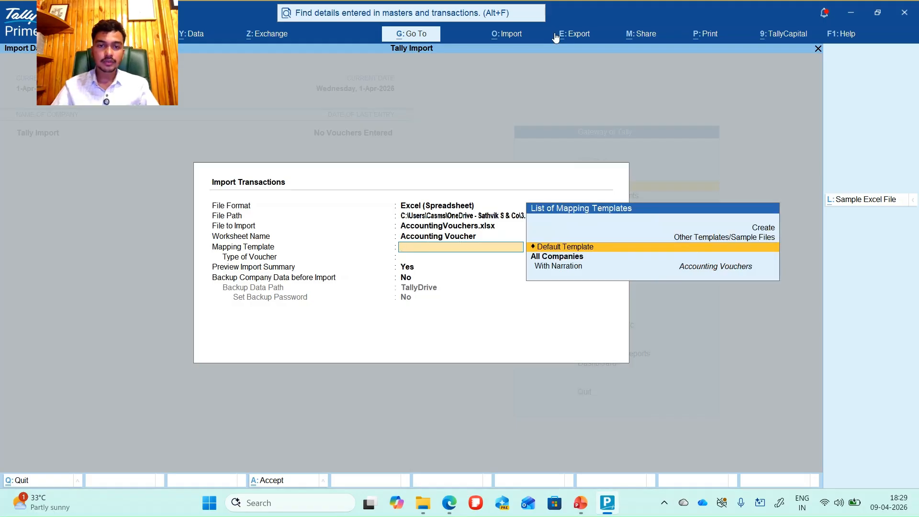
pyautogui.press('Return')
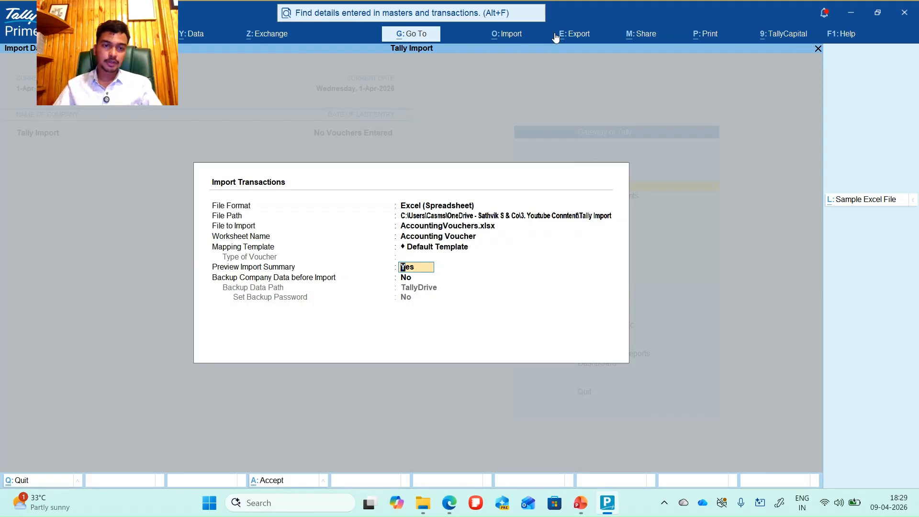
pyautogui.press('Return')
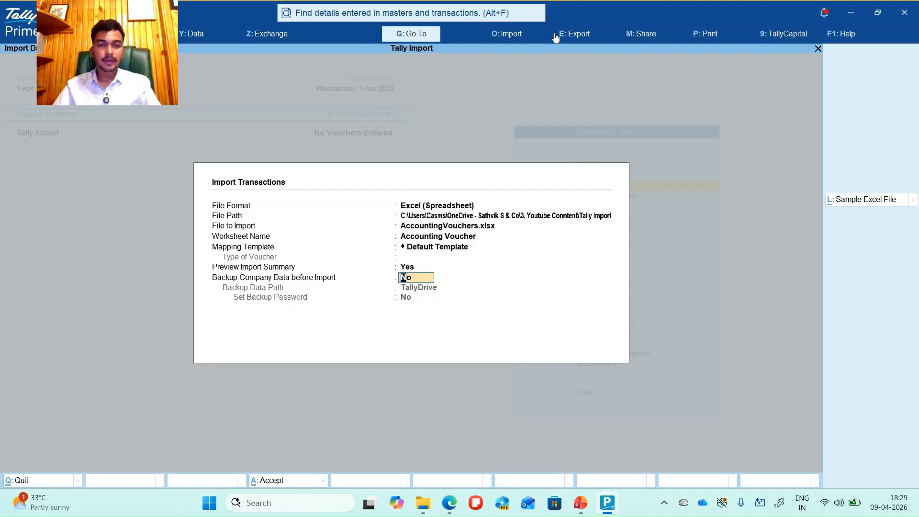
# Leave the company data backup at No and import the receipt vouchers from the import summary.
pyautogui.press('Return')
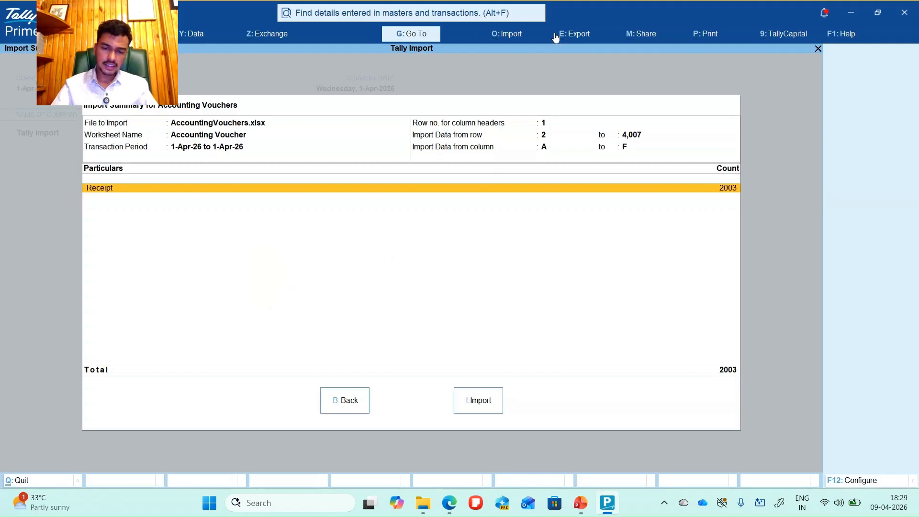
pyautogui.press('i')
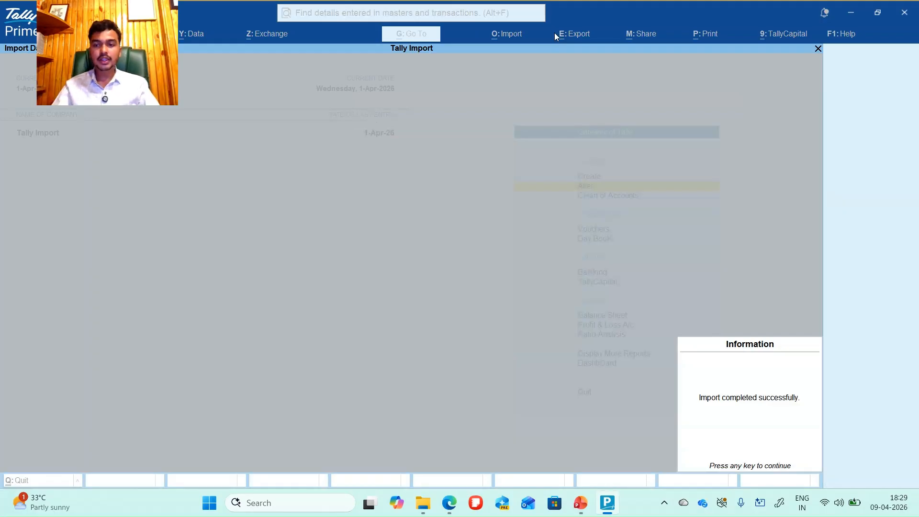
pyautogui.press('Return')
# Open the Day Book and look through the imported receipt vouchers, checking their numbers and amounts, and return to the Gateway.
pyautogui.press('Down')
pyautogui.press('Down')
pyautogui.press('Down')
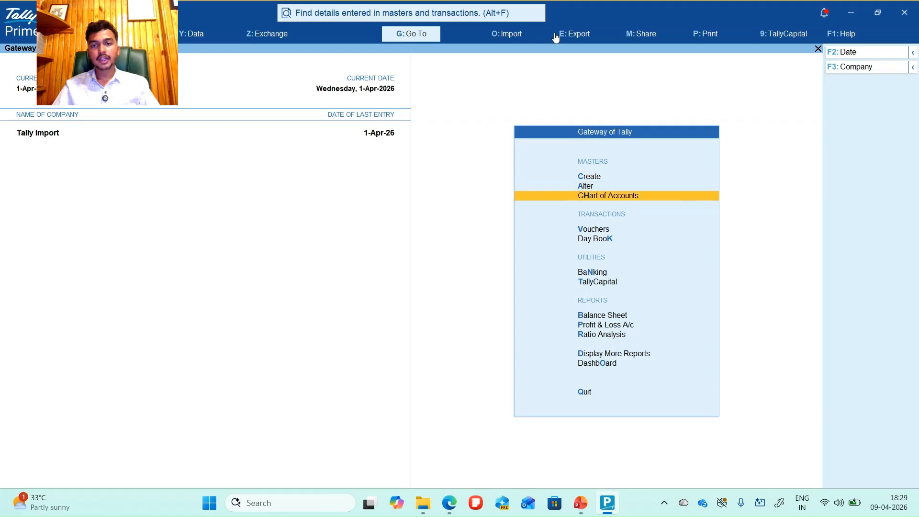
pyautogui.press('Return')
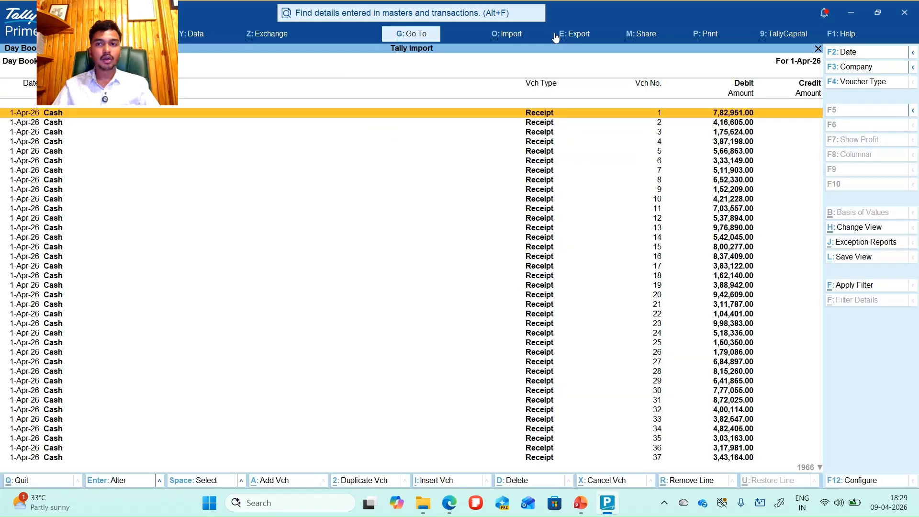
pyautogui.press('Down')
pyautogui.press('Down')
pyautogui.press('Down')
pyautogui.press('Down')
pyautogui.press('Down')
pyautogui.press('Down')
pyautogui.press('Down')
pyautogui.press('Down')
pyautogui.press('Down')
pyautogui.press('Down')
pyautogui.press('Down')
pyautogui.press('Down')
pyautogui.press('Down')
pyautogui.press('Down')
pyautogui.press('Down')
pyautogui.press('Down')
pyautogui.press('Down')
pyautogui.press('Down')
pyautogui.press('Down')
pyautogui.press('Down')
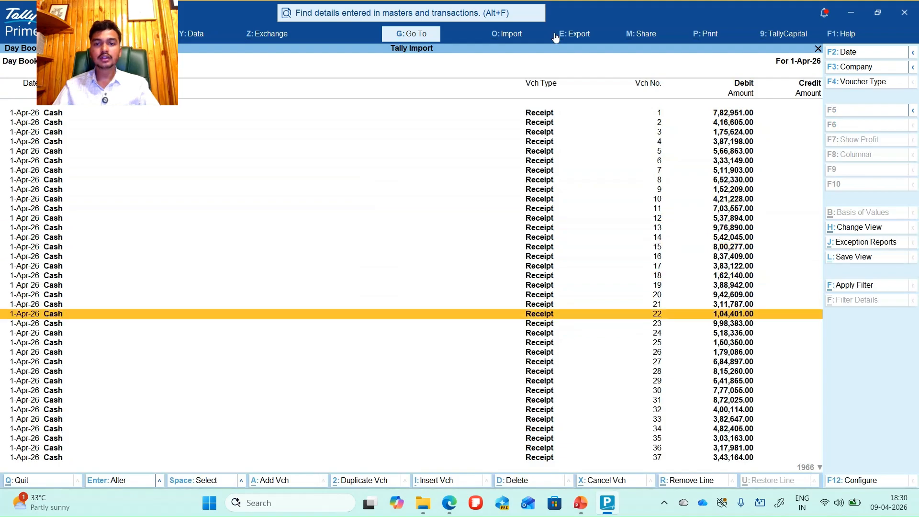
pyautogui.press('Escape')
pyautogui.press('Up')
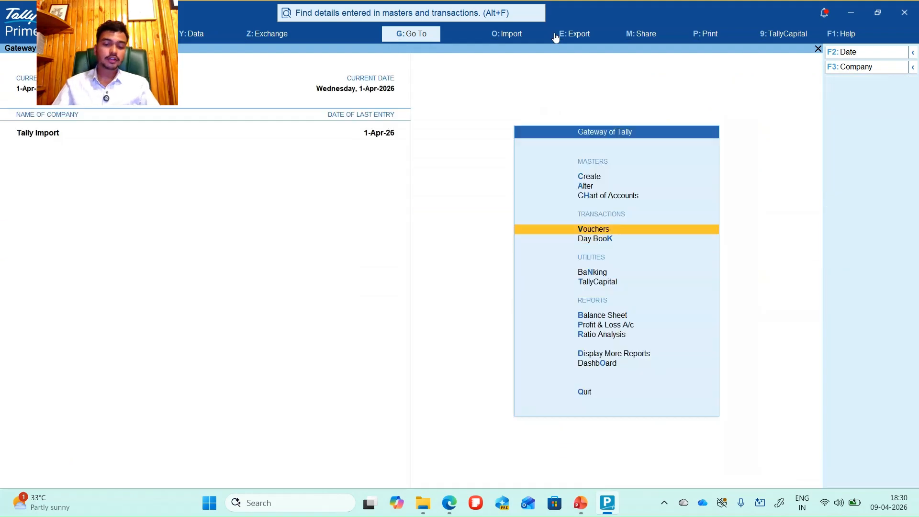
# Search the reports for "Stat" and open the Statistics report.
pyautogui.click(405, 35)
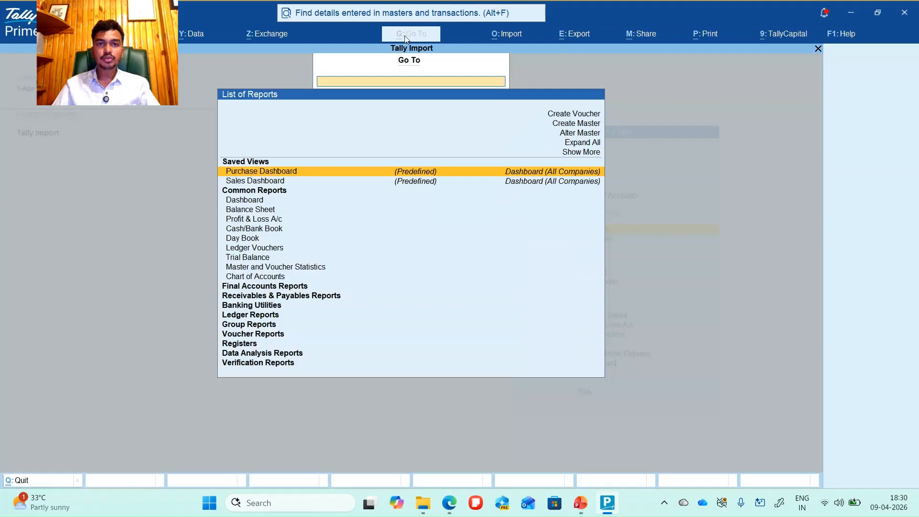
pyautogui.write('Stat')
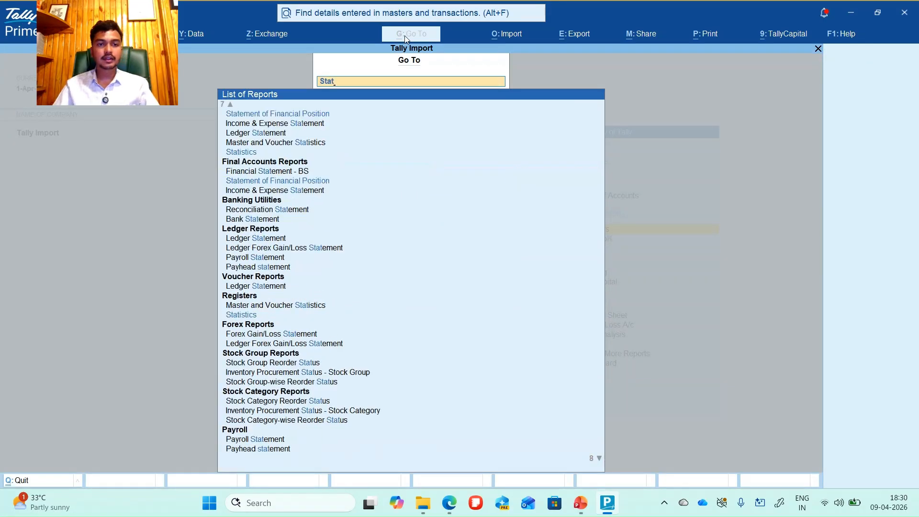
pyautogui.press('Down')
pyautogui.press('Down')
pyautogui.press('Down')
pyautogui.press('Down')
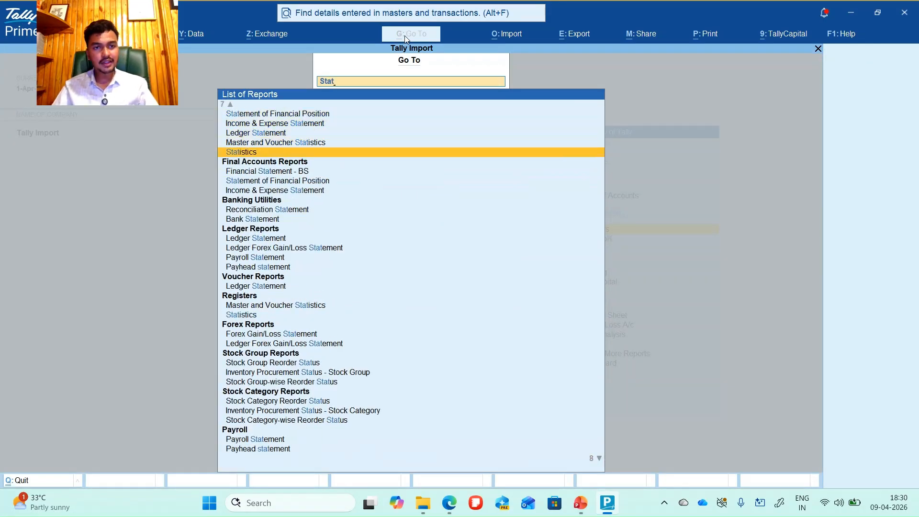
pyautogui.press('Return')
# Check the number of Receipt vouchers by marking that row in the statistics, and close the report.
pyautogui.press('Down')
pyautogui.press('Down')
pyautogui.press('Down')
pyautogui.press('Down')
pyautogui.press('Down')
pyautogui.press('Down')
pyautogui.press('Down')
pyautogui.press('Down')
pyautogui.press('Down')
pyautogui.press('Down')
pyautogui.press('Down')
pyautogui.press('Down')
pyautogui.press('Down')
pyautogui.press('Down')
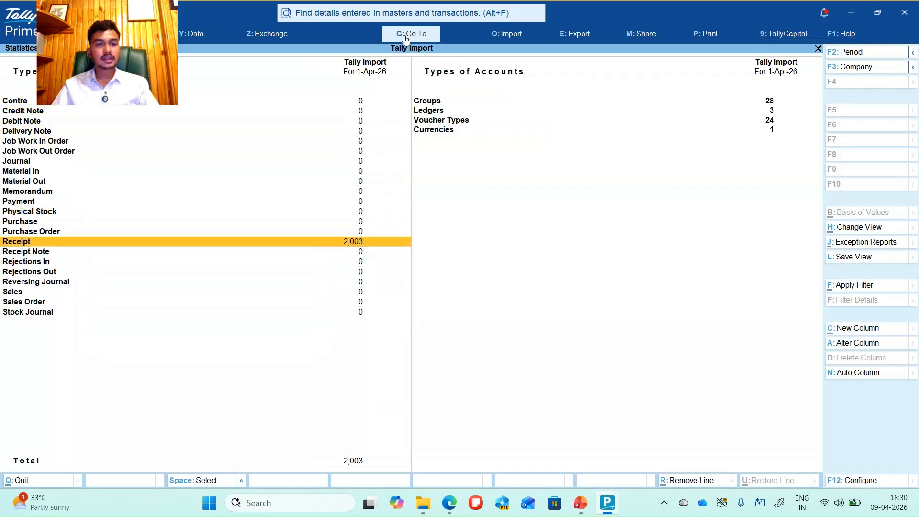
pyautogui.press('space')
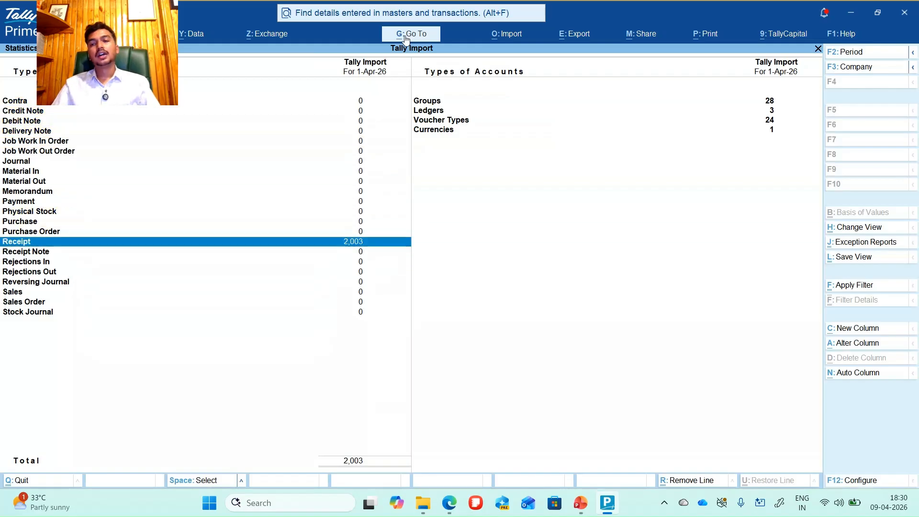
pyautogui.press('Escape')
# View the Profit & Loss A/c to check the sales accounts and profit, and return to the Gateway.
pyautogui.press('Down')
pyautogui.press('Down')
pyautogui.press('Down')
pyautogui.press('Down')
pyautogui.press('Down')
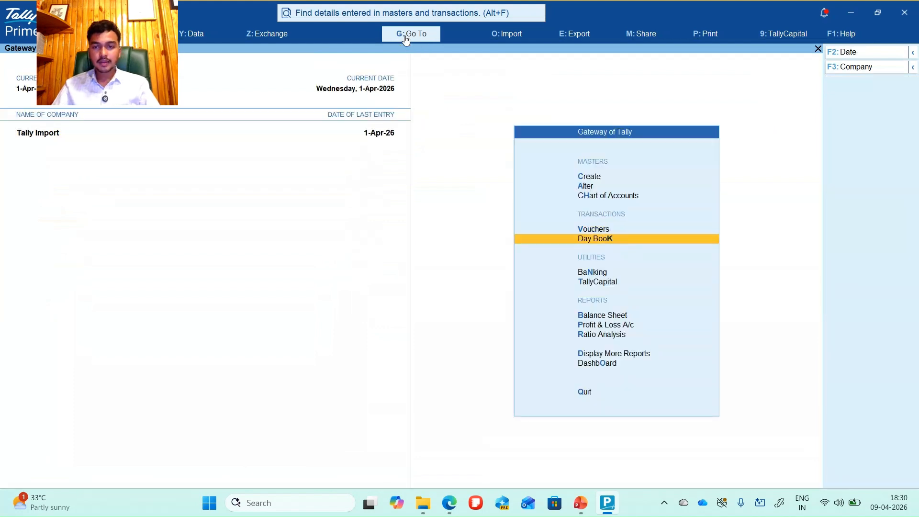
pyautogui.press('Return')
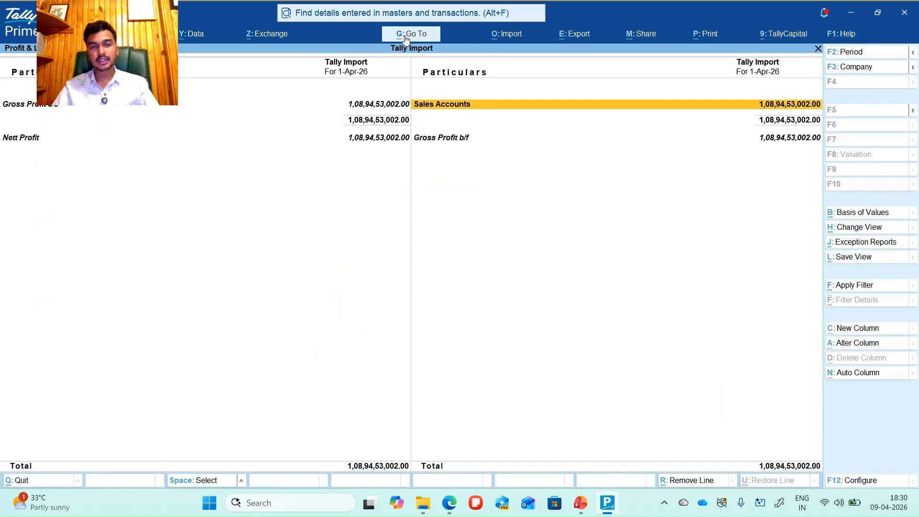
pyautogui.press('Escape')
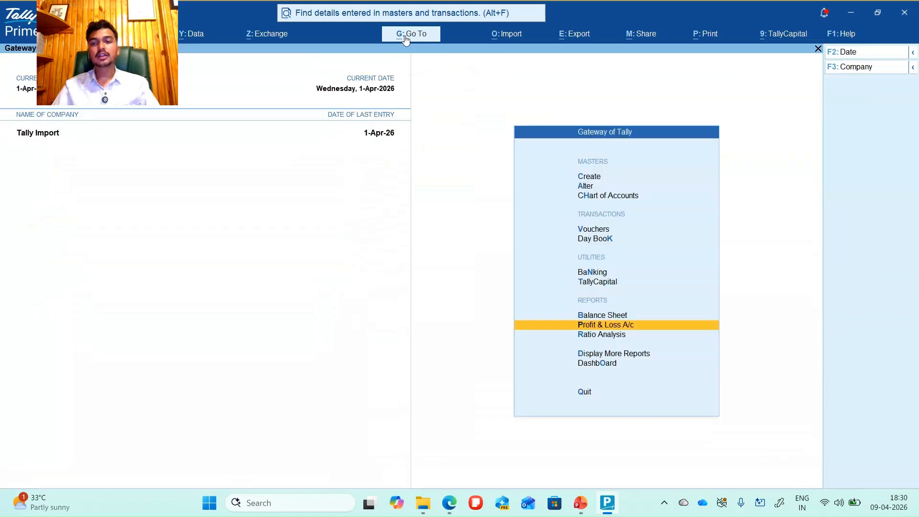